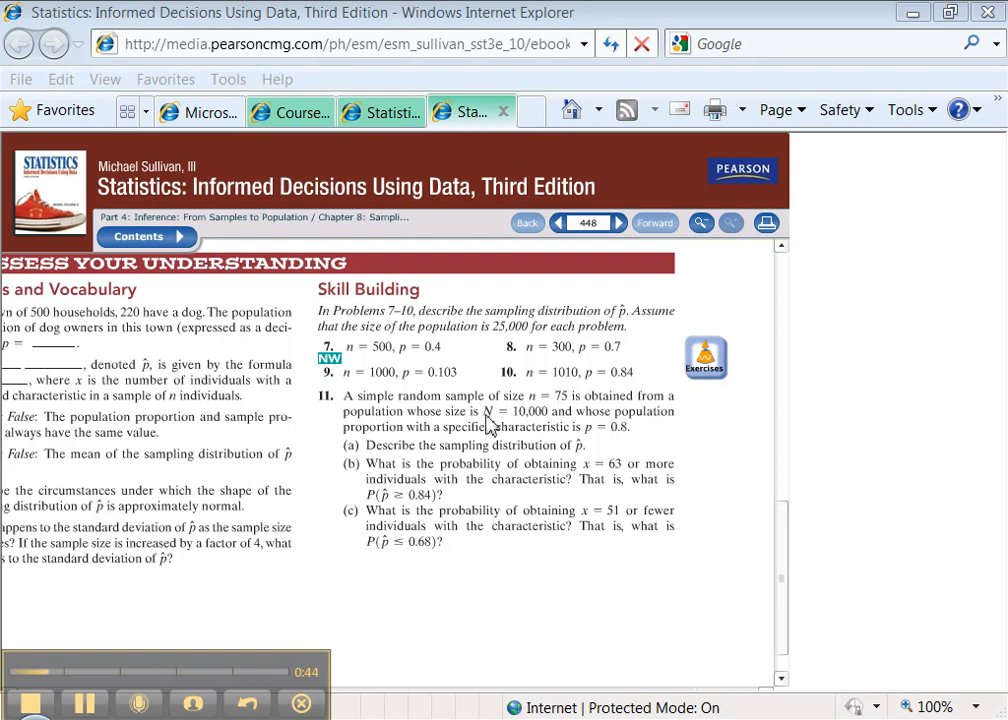
# - Consult the textbook's sampling distribution rules, switch to the tuckey_ch8Excel workbook in Excel, and enter "a)" in cell A1
pyautogui.click(378, 112)
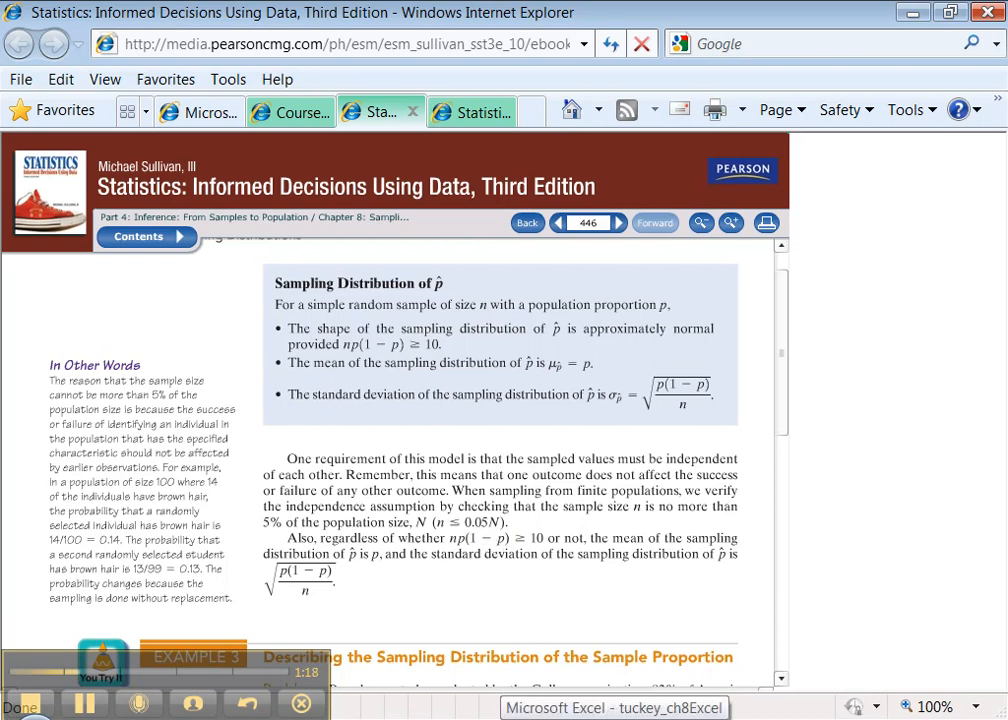
pyautogui.click(508, 718)
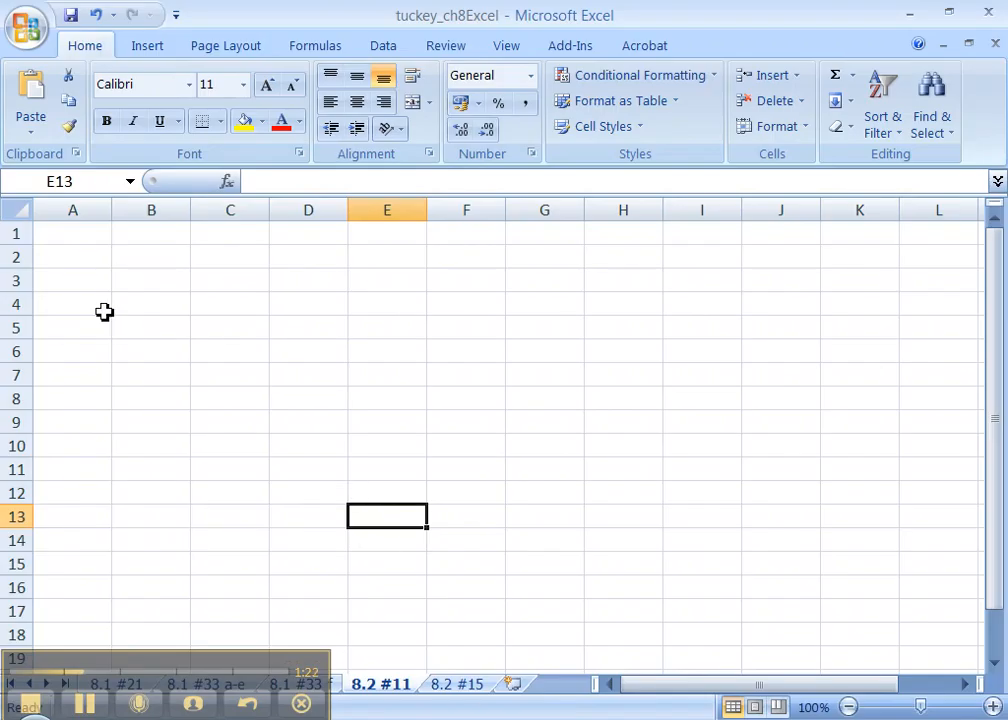
pyautogui.click(70, 241)
pyautogui.write('a)')
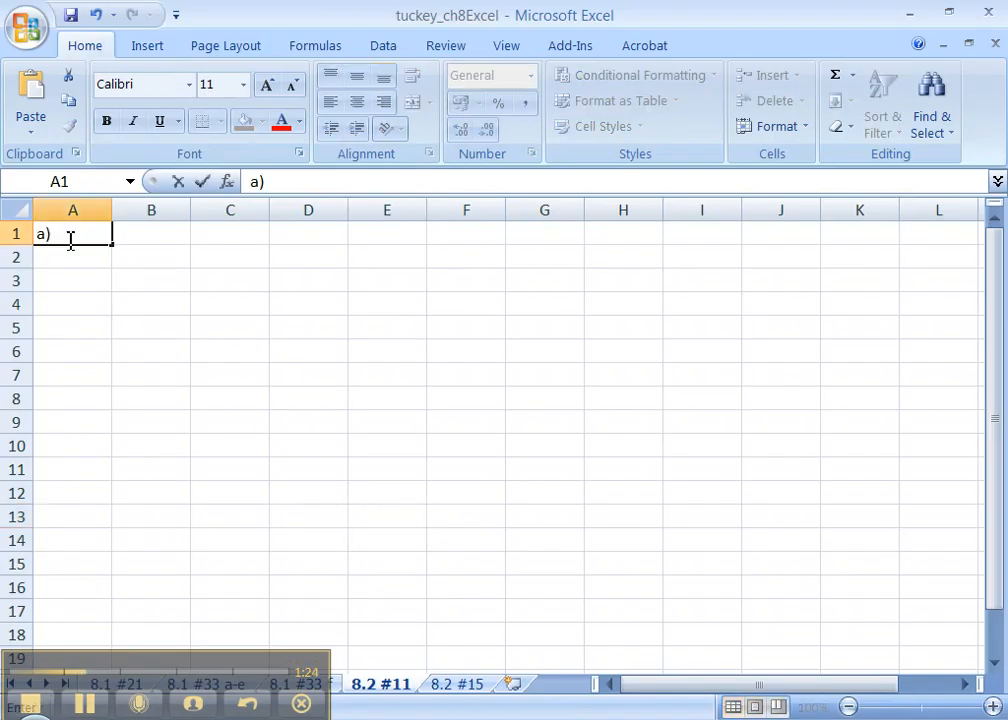
pyautogui.press('Return')
# - Enter the heading "Independence of Samples (n<=0.05N)" in cell A3
pyautogui.press('Return')
pyautogui.write('Independenc e')
pyautogui.press('BackSpace')
pyautogui.press('BackSpace')
pyautogui.write('e of Samples')
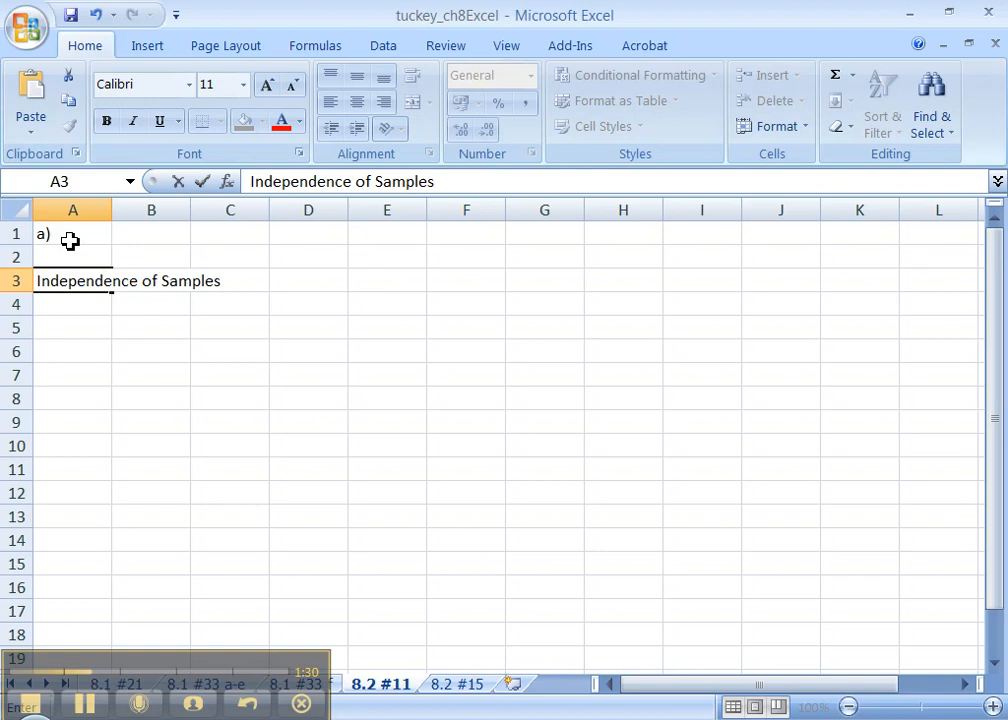
pyautogui.write(' )')
pyautogui.press('BackSpace')
pyautogui.write('(n<=0.05N)')
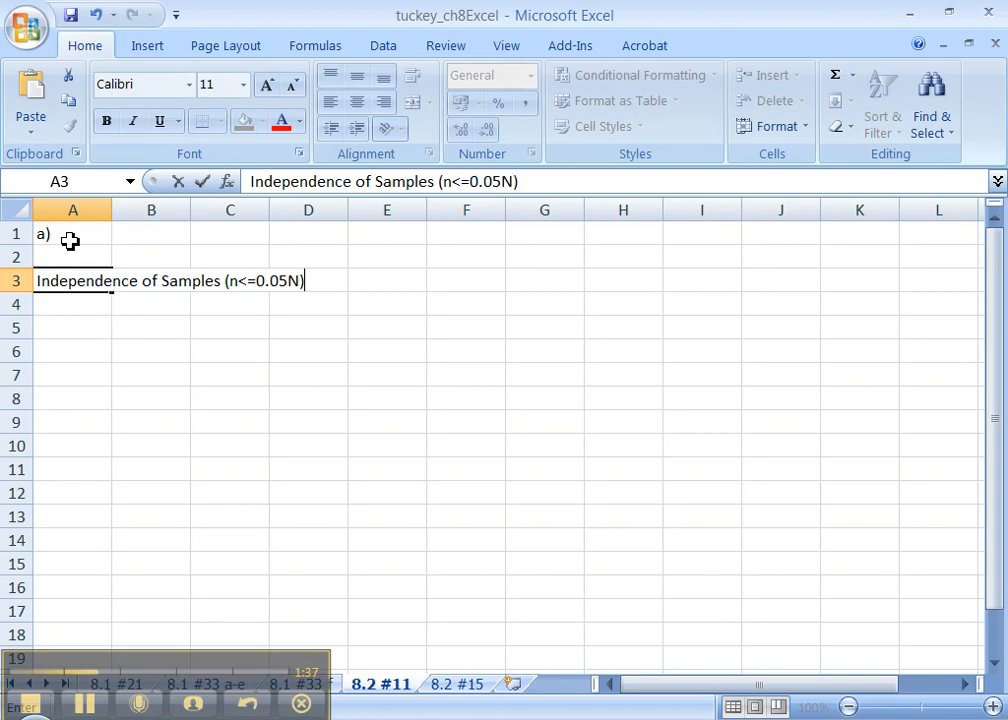
pyautogui.press('Return')
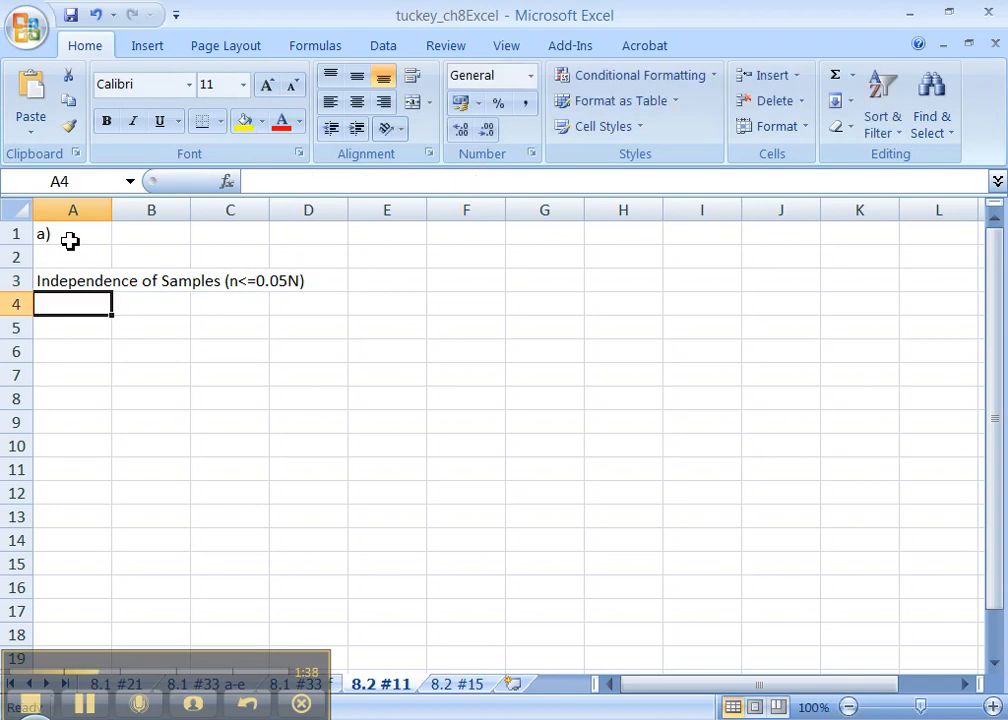
# - Look up the sample size in textbook problem 11 in Internet Explorer and enter "n=75" in cell A4 of the Excel sheet
pyautogui.write('n=')
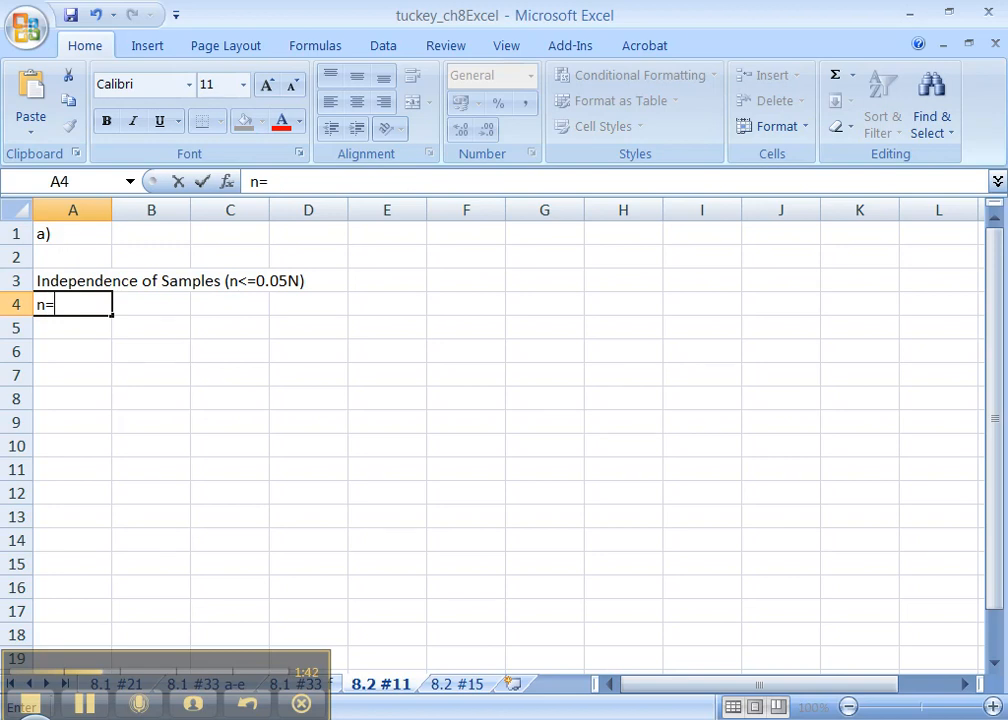
pyautogui.hotkey('alt', 'Tab')
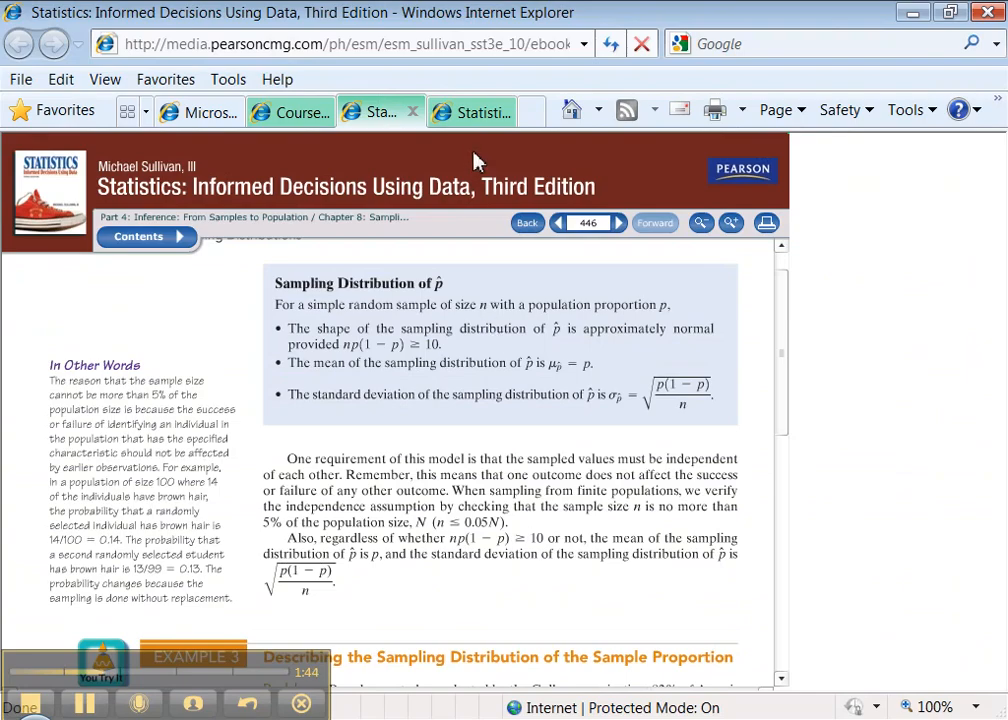
pyautogui.click(488, 114)
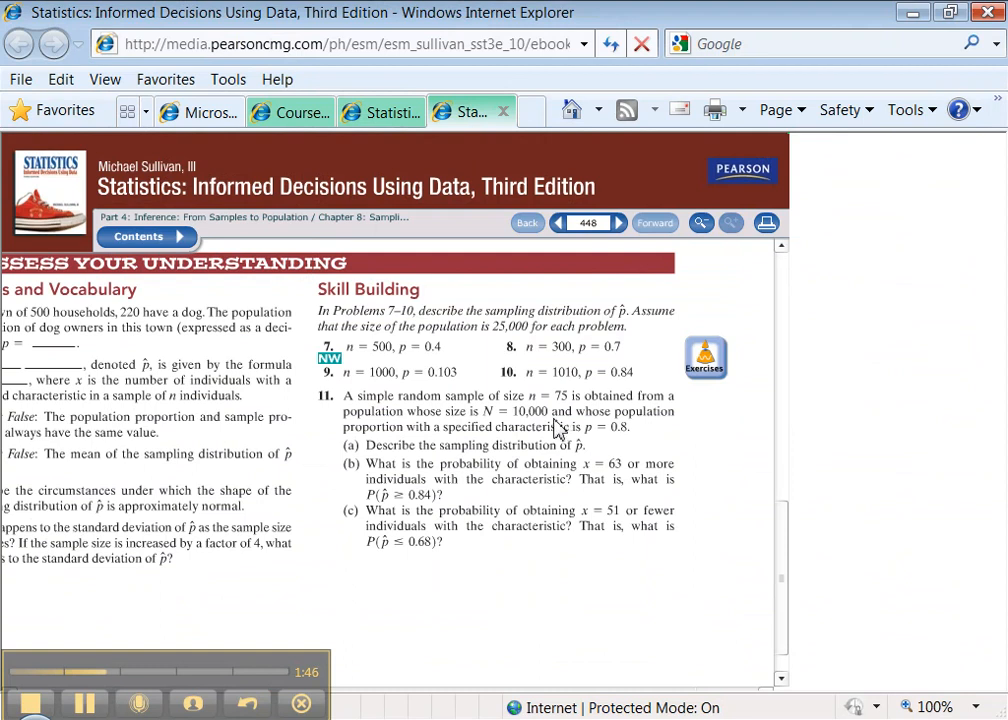
pyautogui.hotkey('alt', 'Tab')
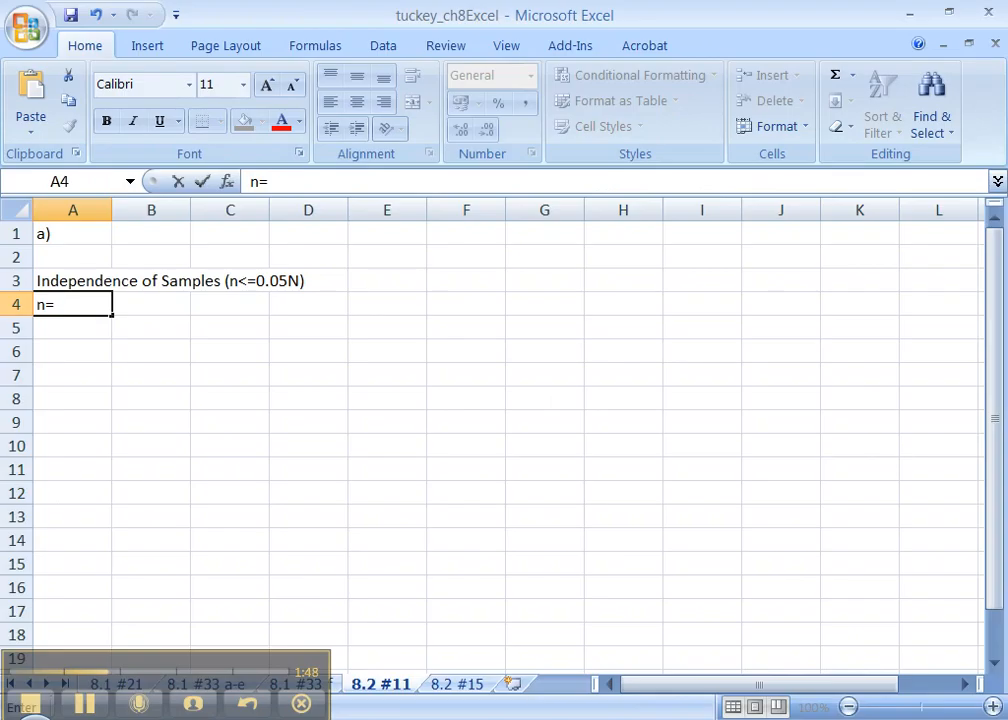
pyautogui.write('75')
pyautogui.press('Return')
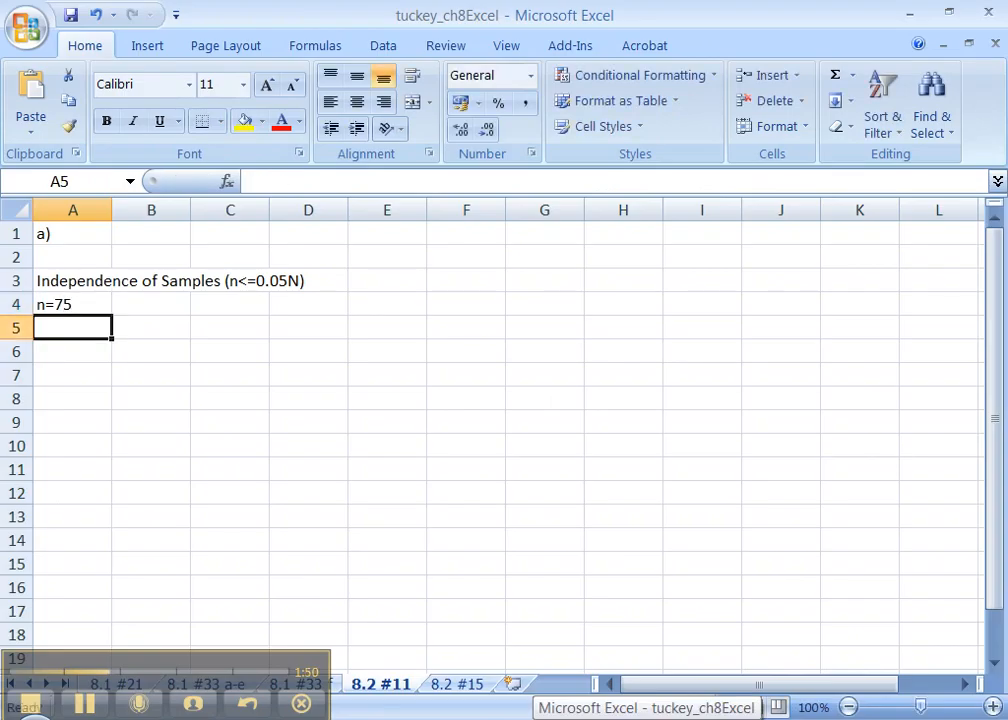
# - Label cell A5 "0.05N" and enter =0.05*10000 in B5, taking the population size from problem 11
pyautogui.write('0.05N')
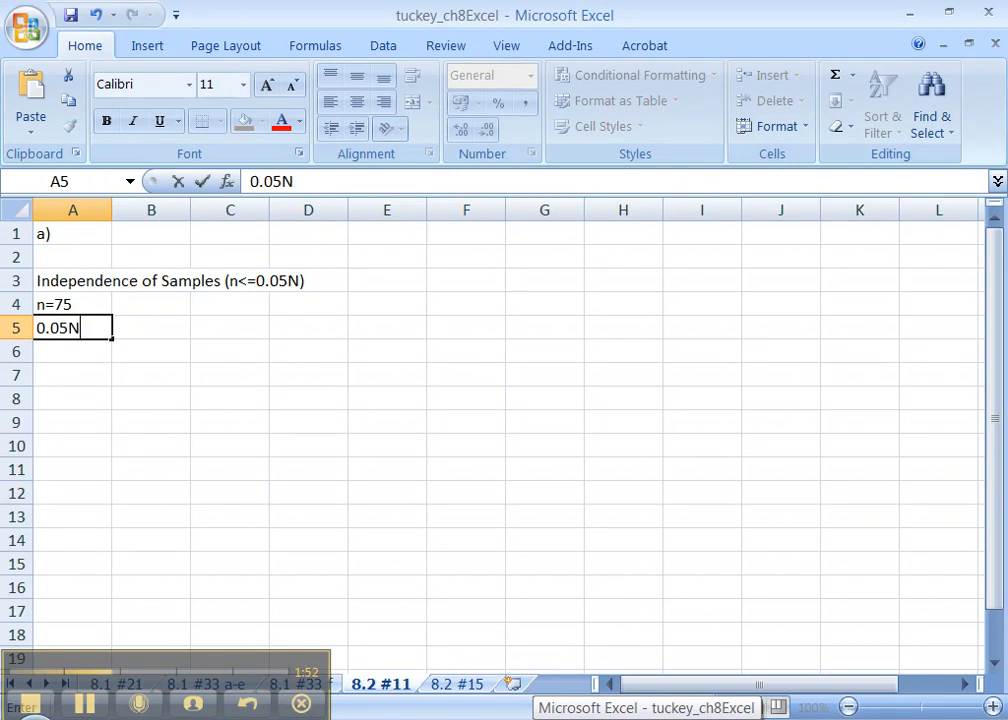
pyautogui.press('Tab')
pyautogui.write('=0.05')
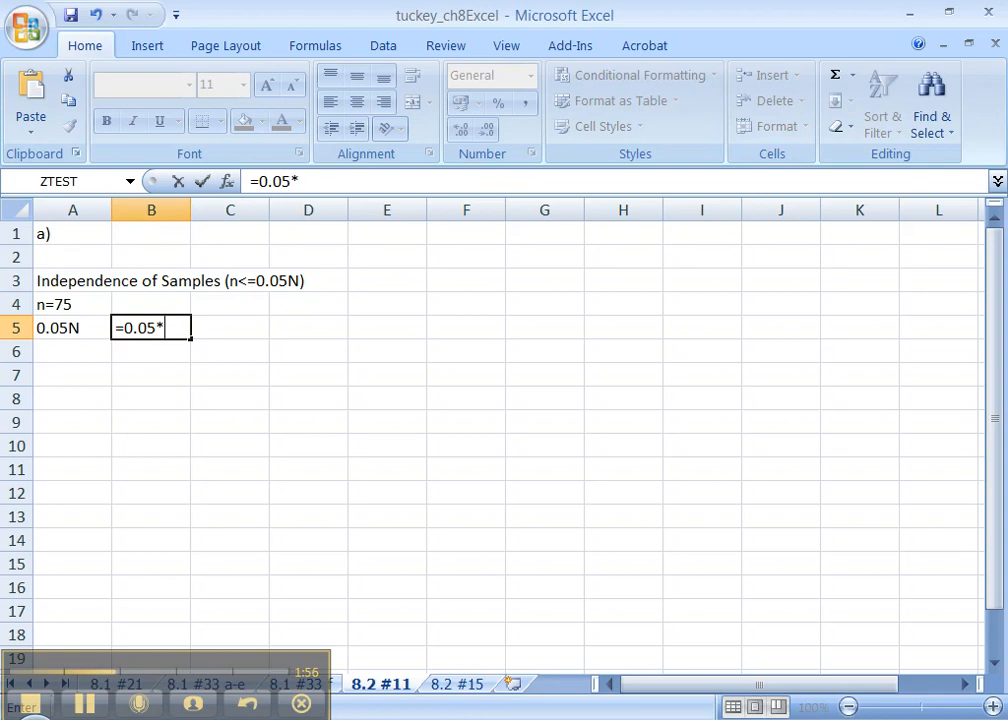
pyautogui.hotkey('alt', 'Tab')
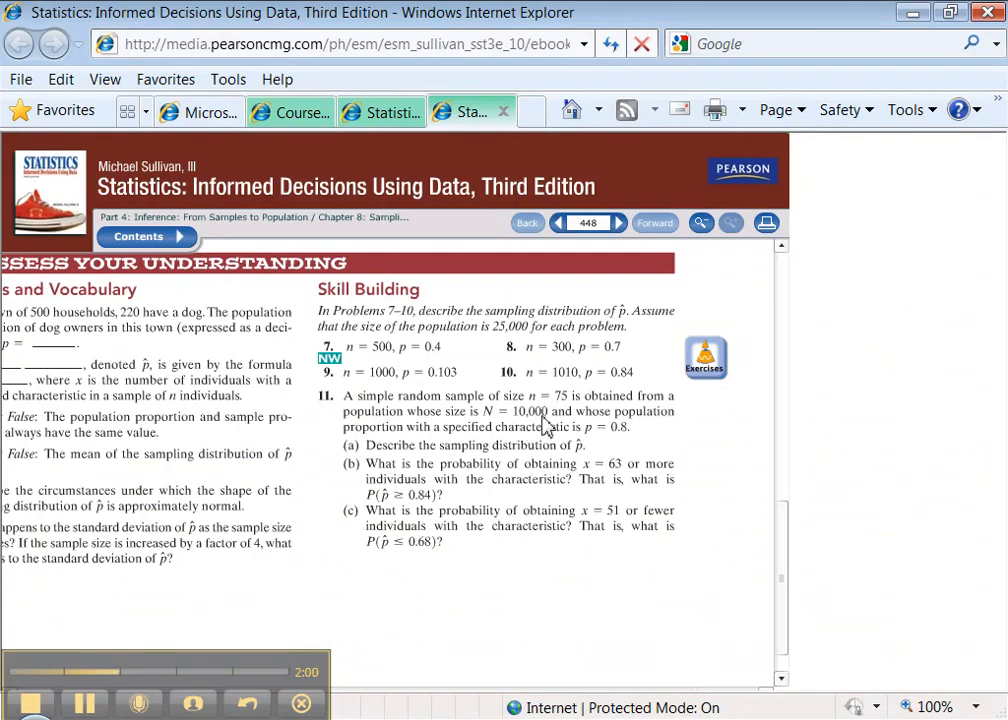
pyautogui.hotkey('alt', 'Tab')
pyautogui.write('100000')
pyautogui.press('BackSpace')
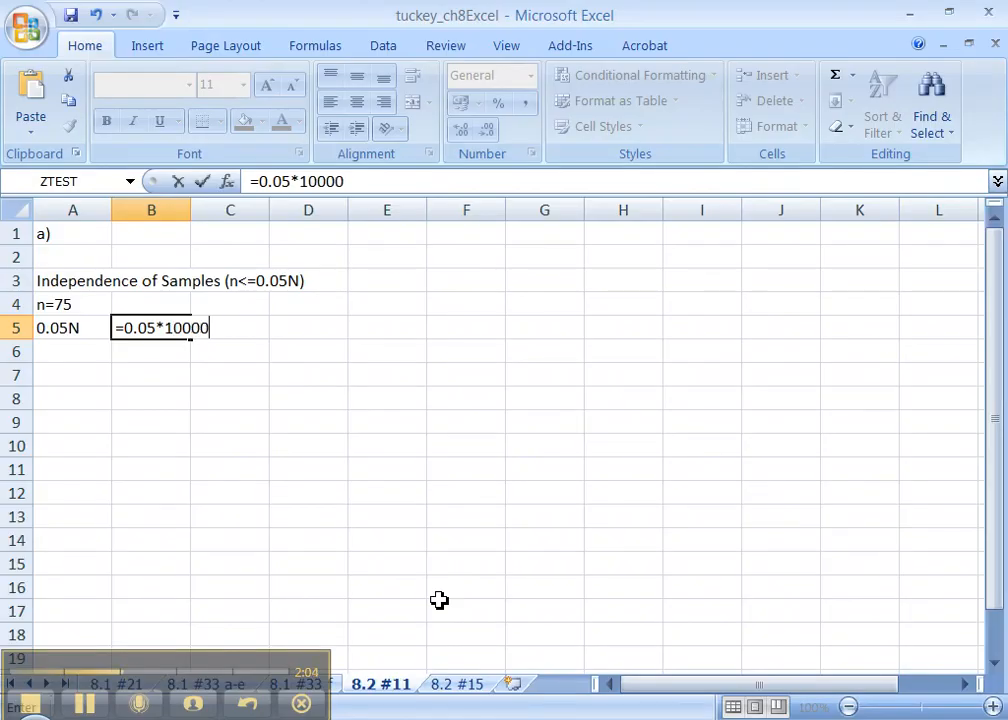
pyautogui.press('Return')
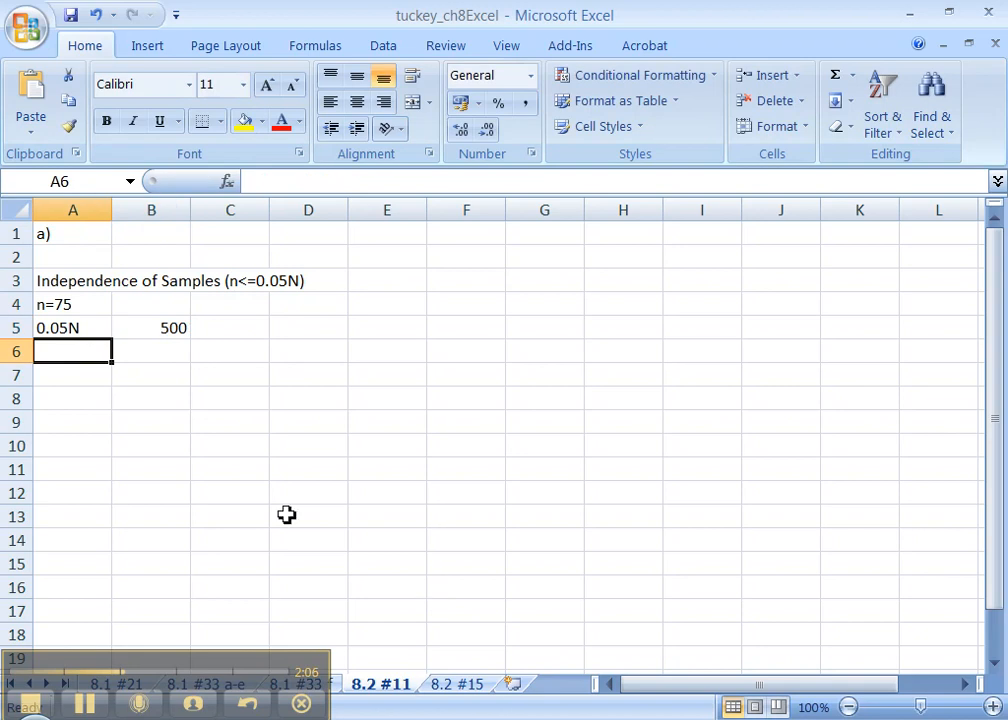
# - Compare n with 0.05N and enter the conclusion "Yes, independence of samples" in cell D4
pyautogui.click(160, 330)
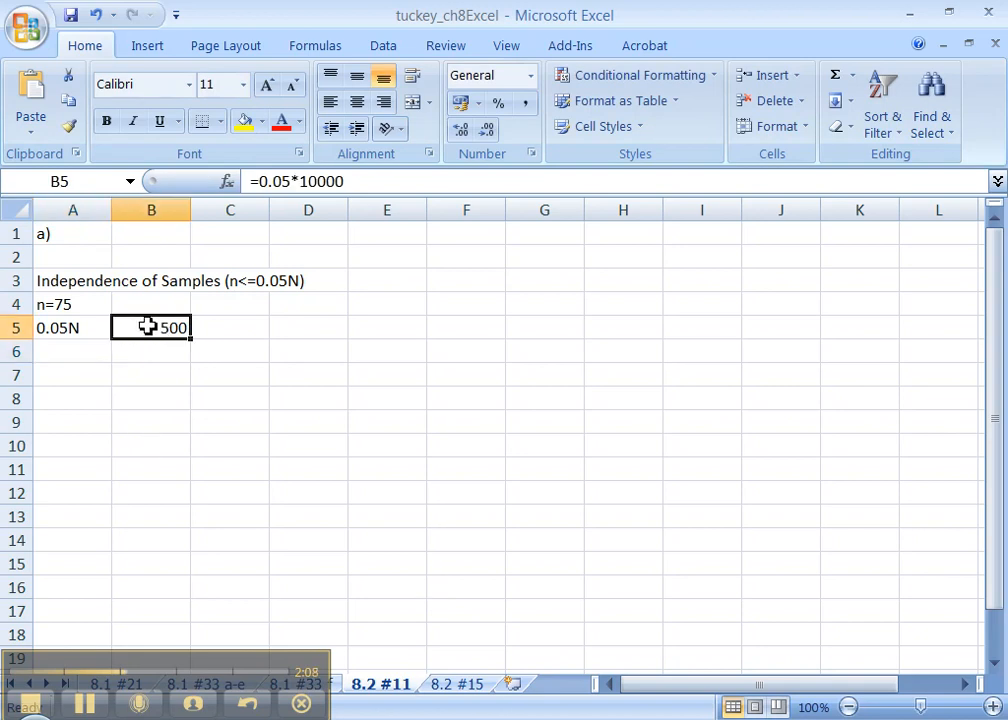
pyautogui.click(76, 295)
pyautogui.click(236, 310)
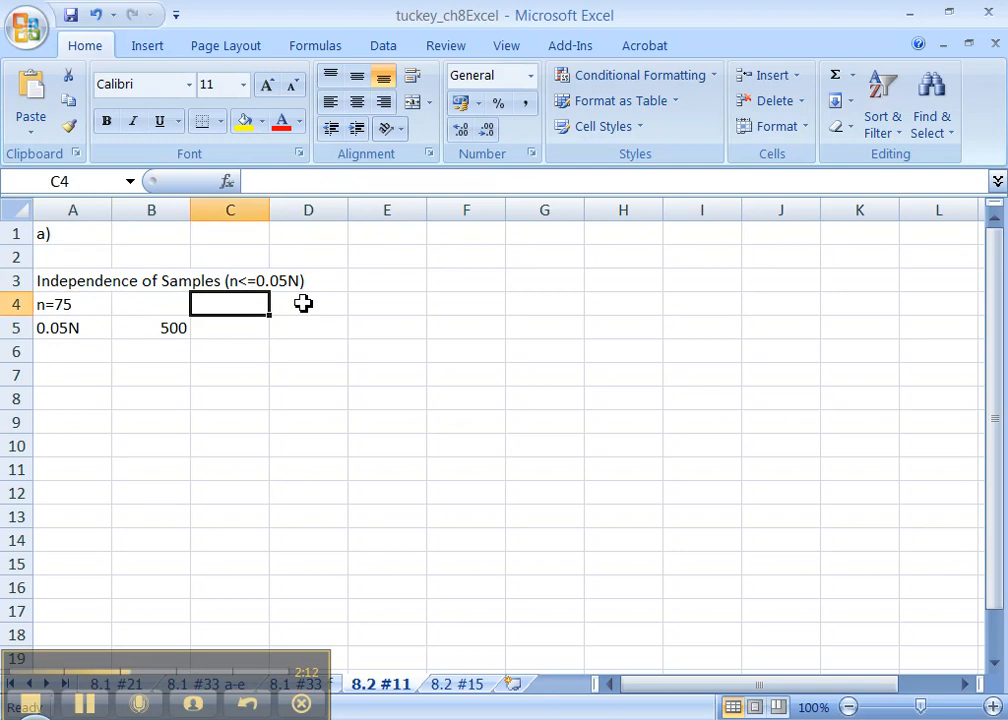
pyautogui.press('Right')
pyautogui.press('Right')
pyautogui.press('Left')
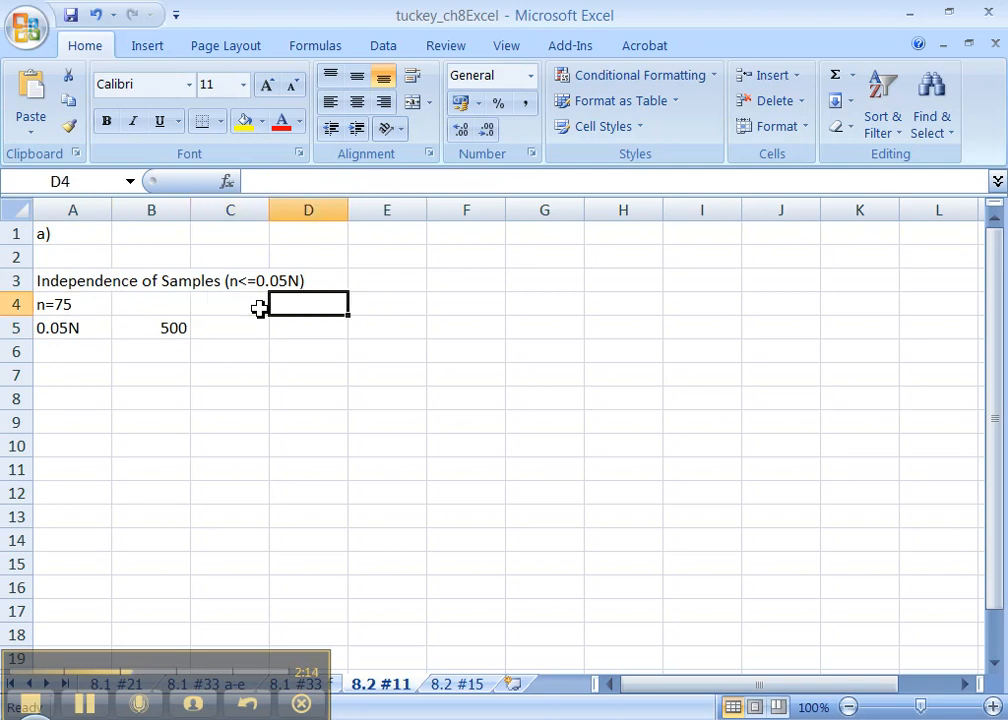
pyautogui.write('Yes')
pyautogui.press('BackSpace')
pyautogui.press('BackSpace')
pyautogui.write('Yes, independe')
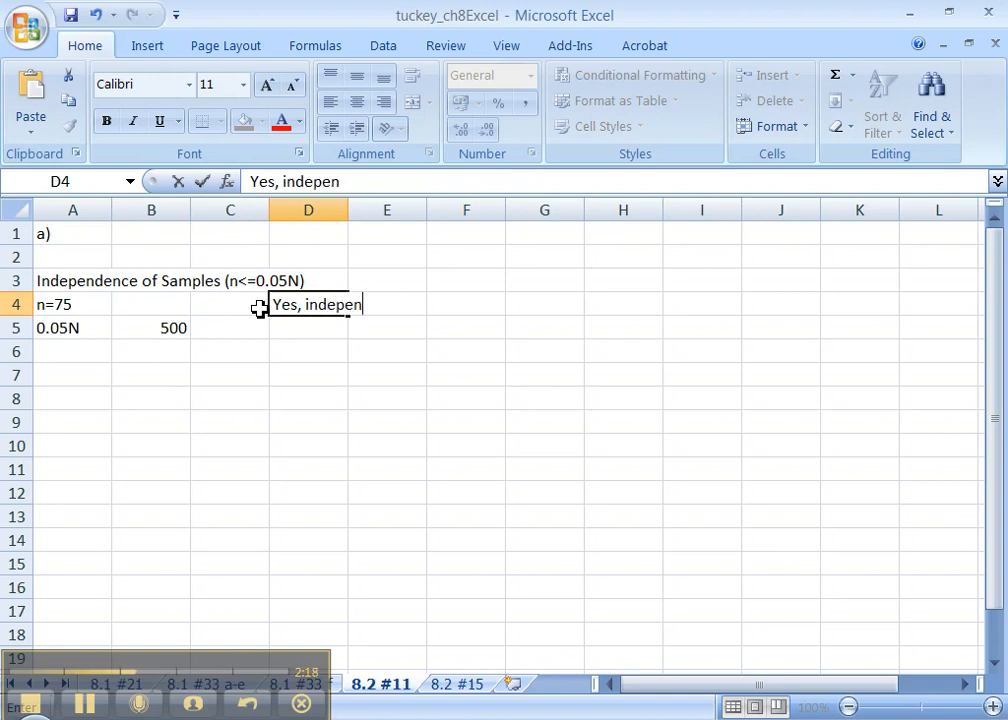
pyautogui.press('BackSpace')
pyautogui.write('ce of')
pyautogui.press('BackSpace')
pyautogui.press('BackSpace')
pyautogui.press('BackSpace')
pyautogui.press('BackSpace')
pyautogui.write('nce of samples')
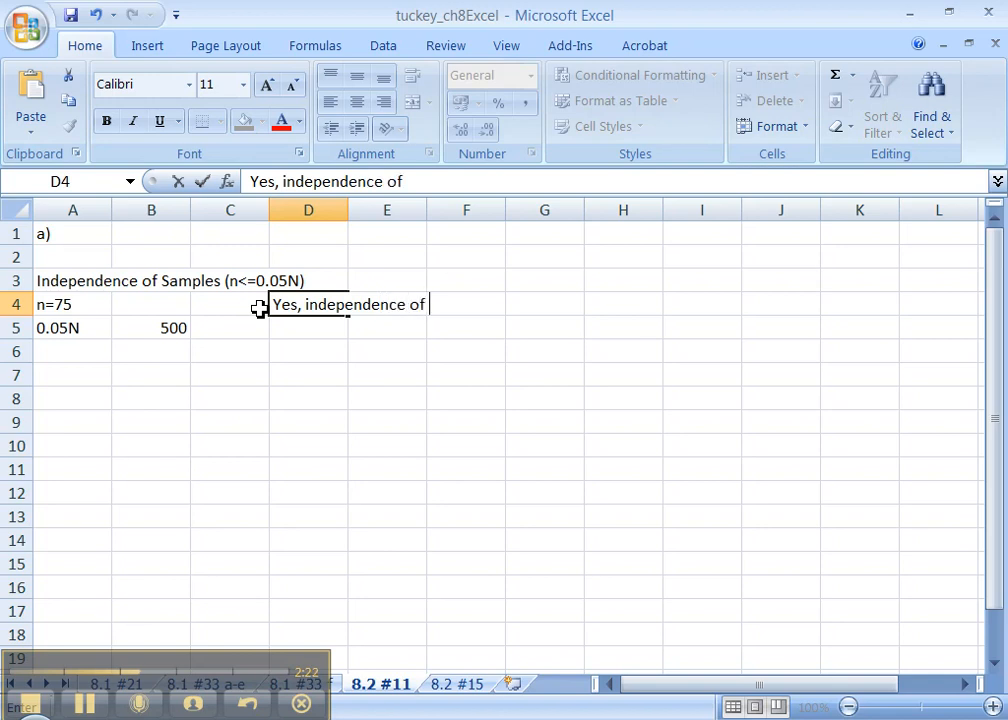
pyautogui.press('Return')
# - Check the normality condition in the textbook in Internet Explorer and calculate it in Excel cell A7 as =75*0.8*(1-0.8)
pyautogui.press('Down')
pyautogui.press('Down')
pyautogui.press('Left')
pyautogui.press('Left')
pyautogui.press('Left')
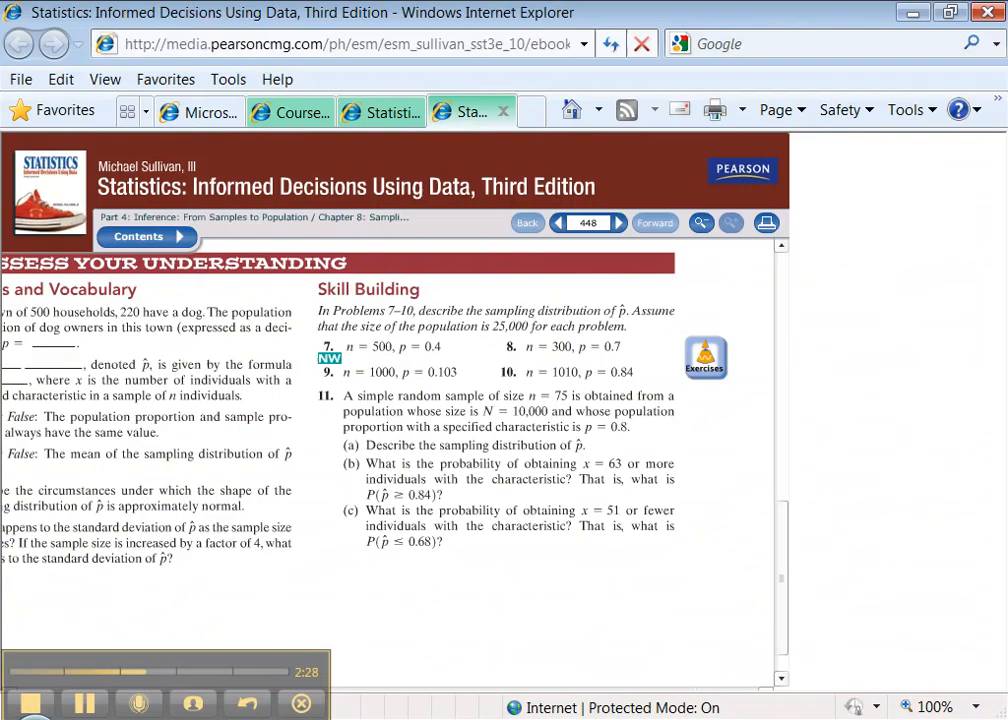
pyautogui.hotkey('alt', 'Tab')
pyautogui.click(381, 118)
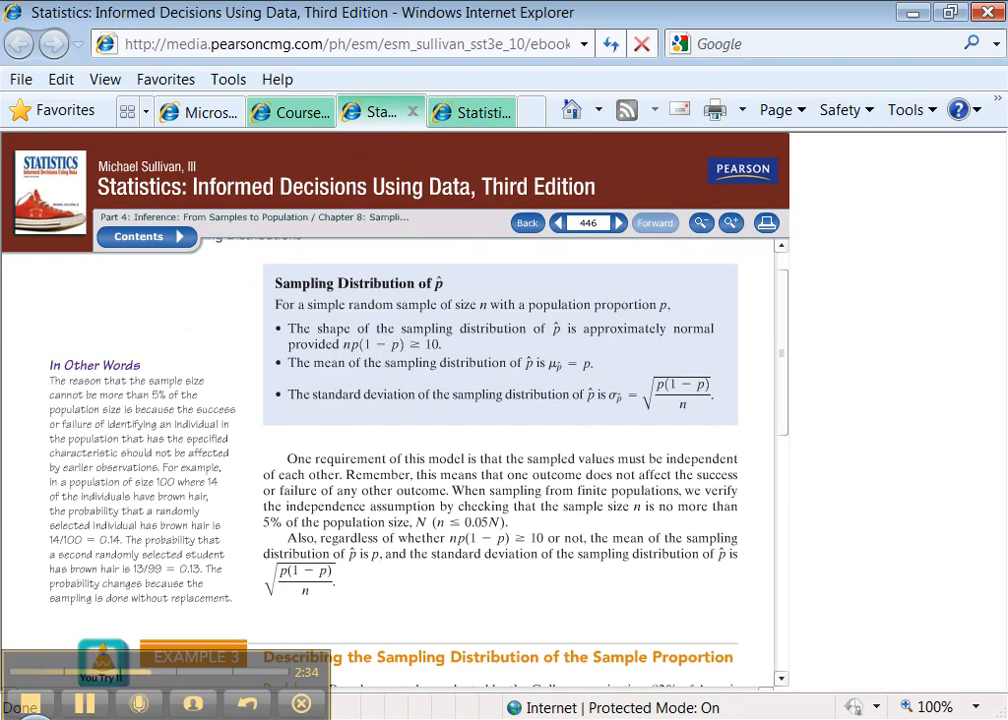
pyautogui.hotkey('alt', 'Tab')
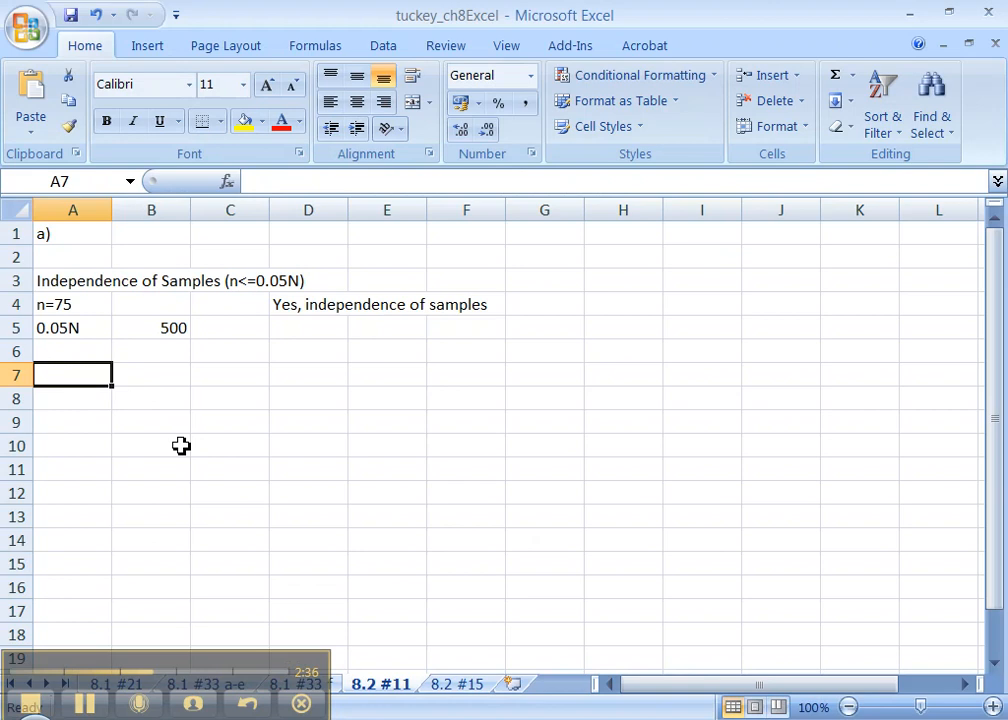
pyautogui.write('=75')
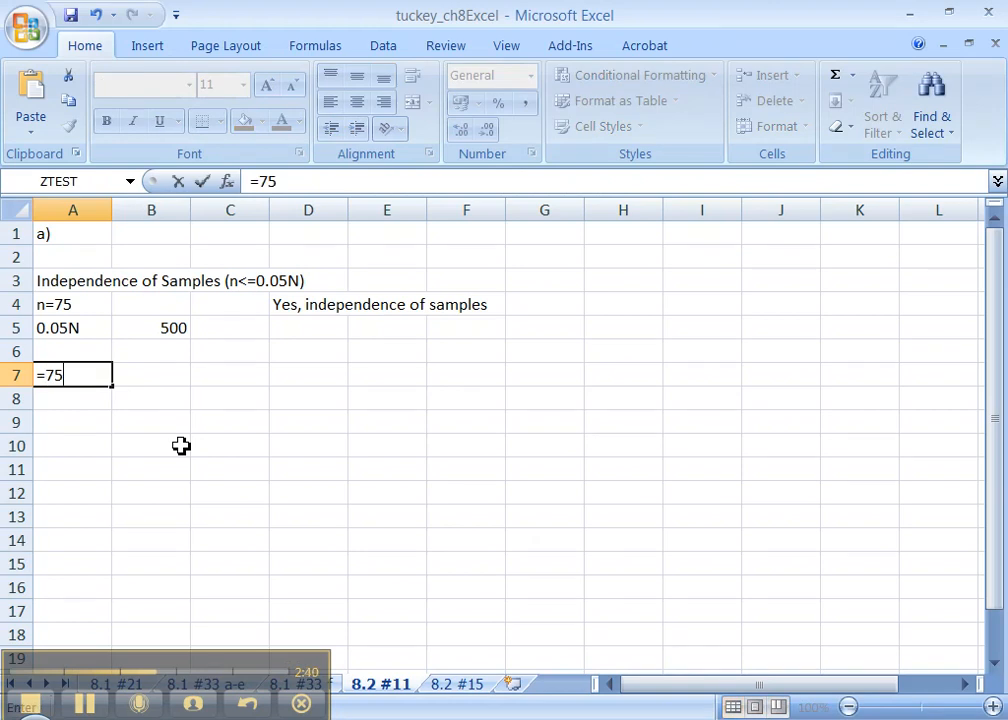
pyautogui.hotkey('alt', 'Tab')
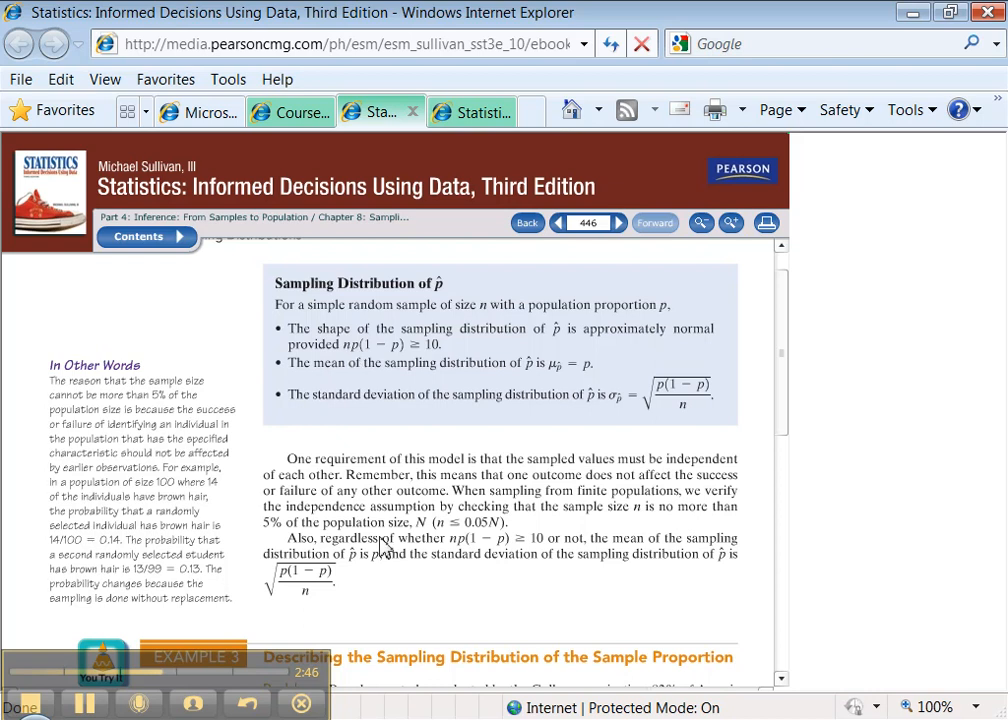
pyautogui.hotkey('alt', 'Tab')
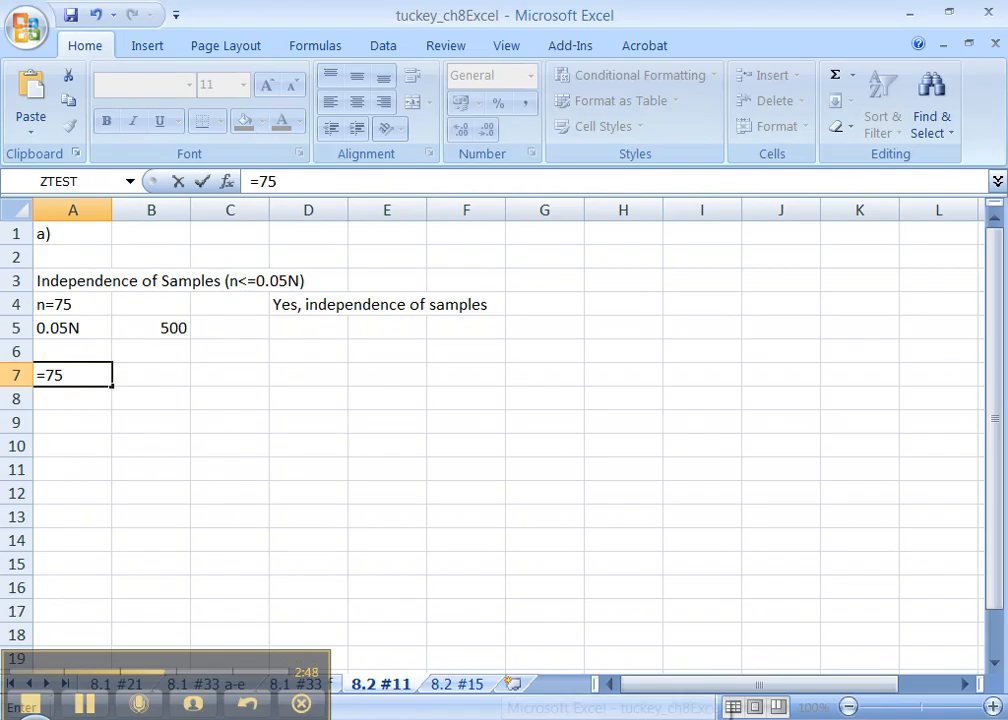
pyautogui.write('*0.8')
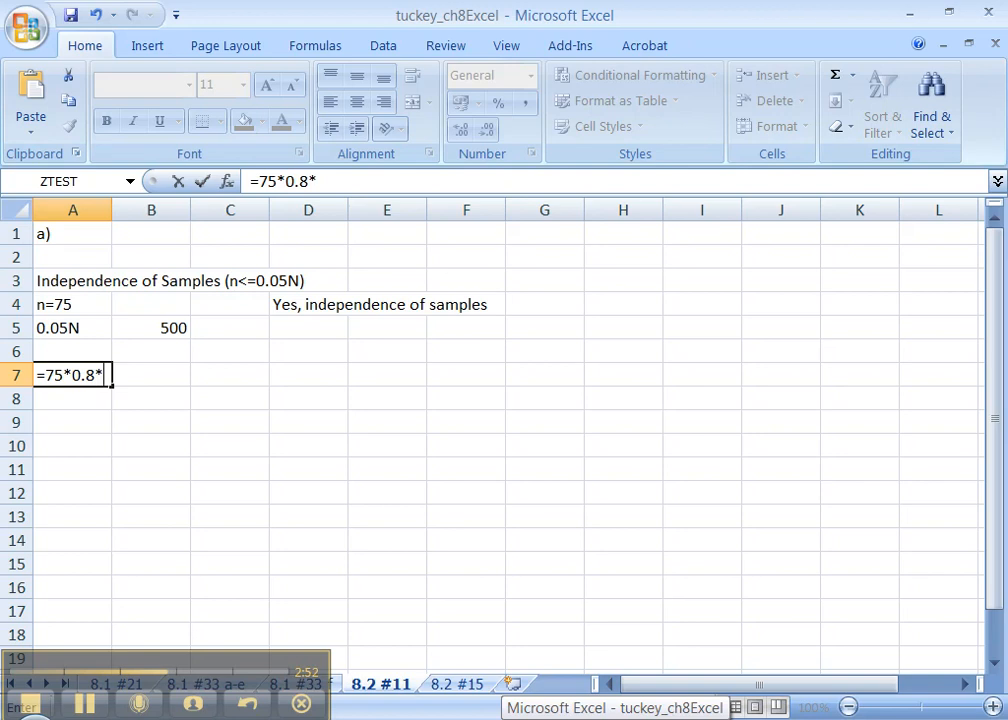
pyautogui.write('*(1-0.8)')
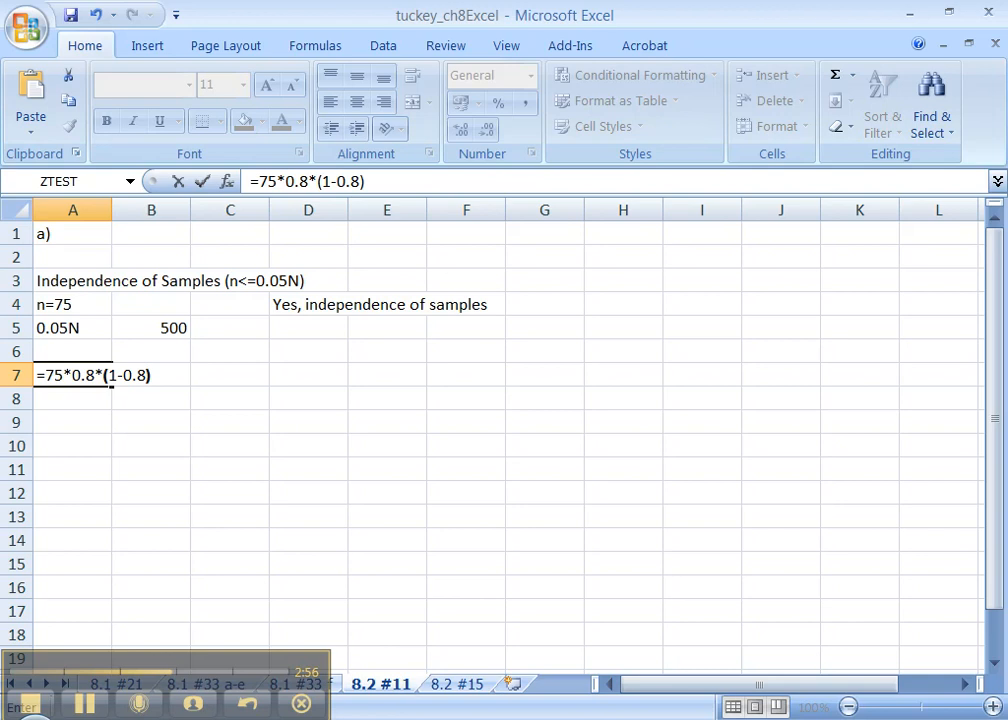
pyautogui.press('Return')
pyautogui.press('Up')
# - Enter the label "np(1-p)" in cell B7, beside the normality calculation
pyautogui.click(131, 380)
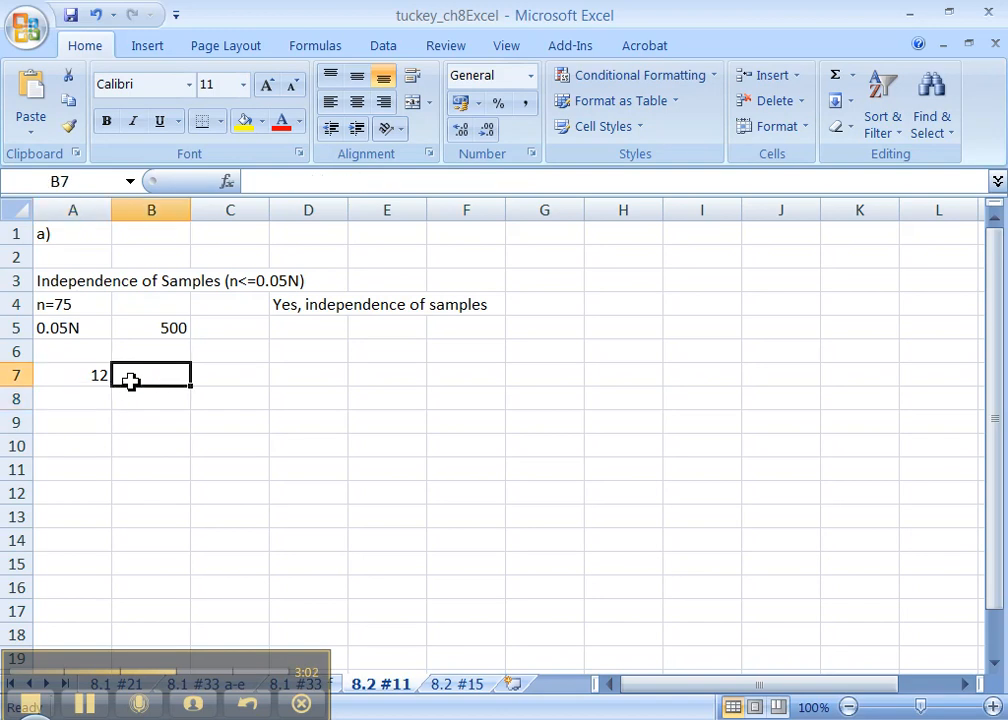
pyautogui.write('np(1-p')
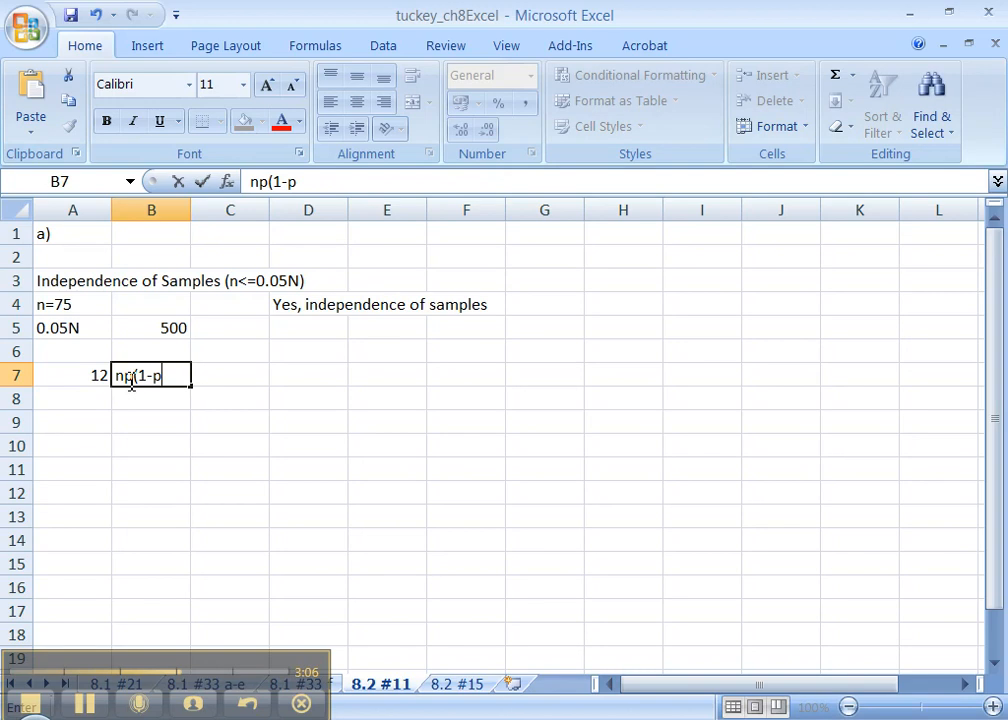
pyautogui.press('Return')
pyautogui.click(132, 378)
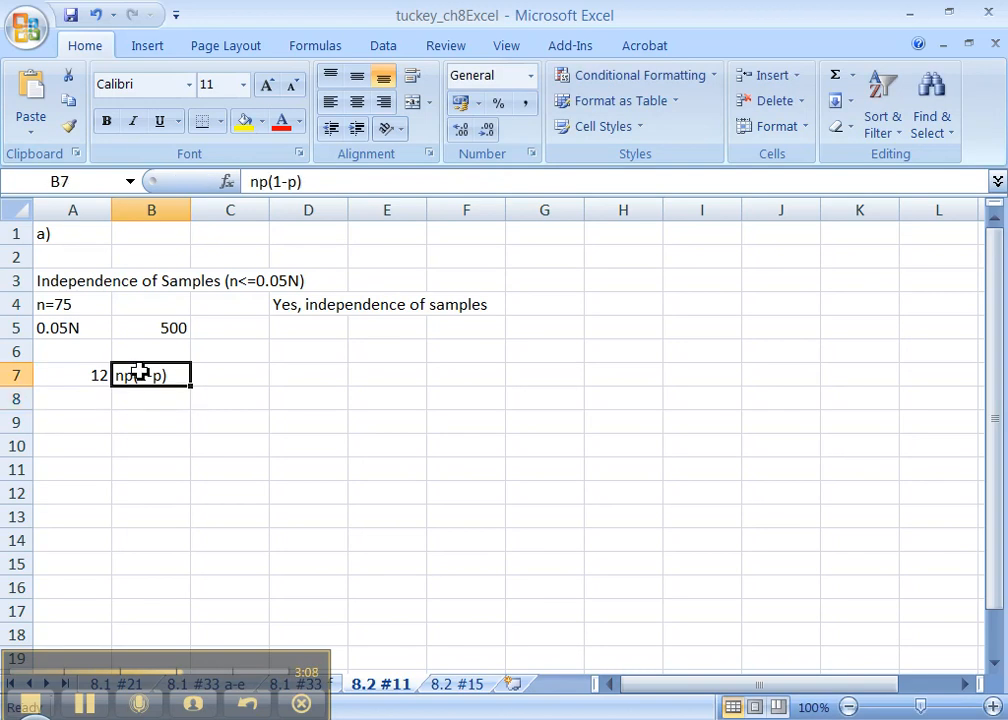
# - Move the normality calculation from cell A7 to B8
pyautogui.click(86, 374)
pyautogui.hotkey('ctrl', 'x')
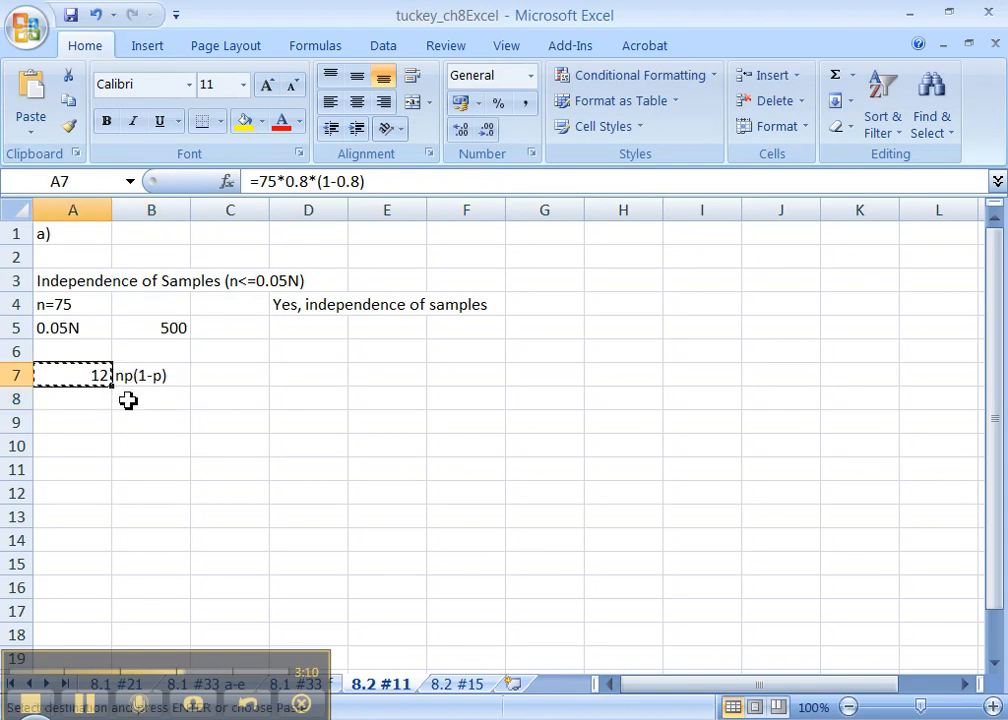
pyautogui.click(128, 399)
pyautogui.hotkey('ctrl', 'v')
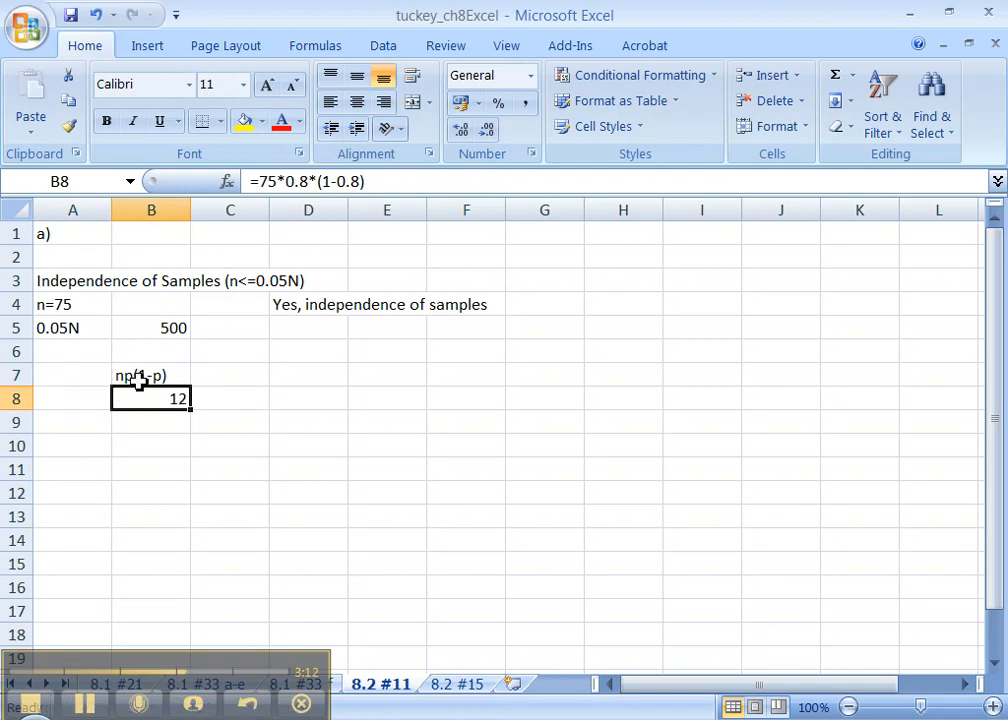
# - Move the "np(1-p)" label from cell B7 to A8, beside its calculated value
pyautogui.click(139, 380)
pyautogui.hotkey('ctrl', 'x')
pyautogui.click(68, 405)
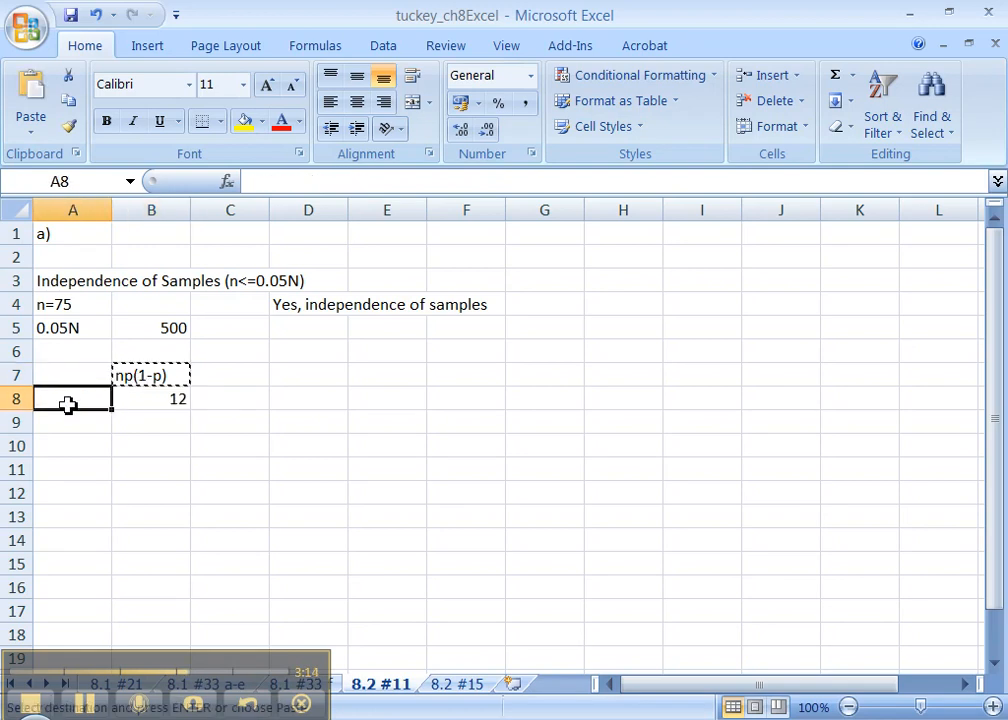
pyautogui.hotkey('ctrl', 'v')
# - Enter the conclusion "The distribution is NORMAL because 12>10" in cell D8
pyautogui.click(263, 396)
pyautogui.click(336, 398)
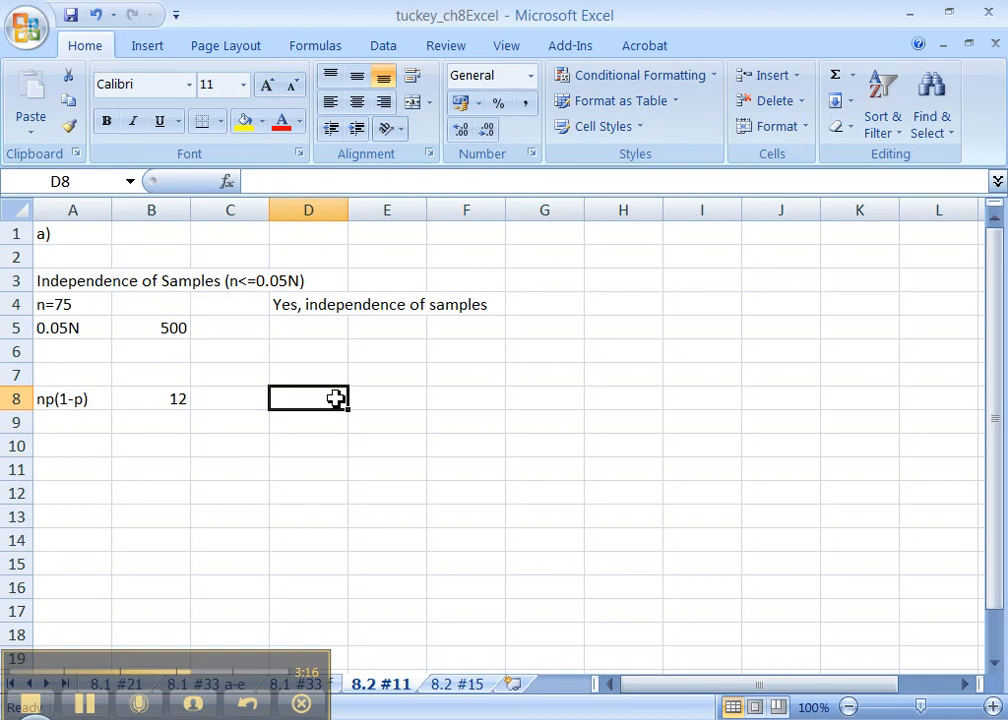
pyautogui.write('The ')
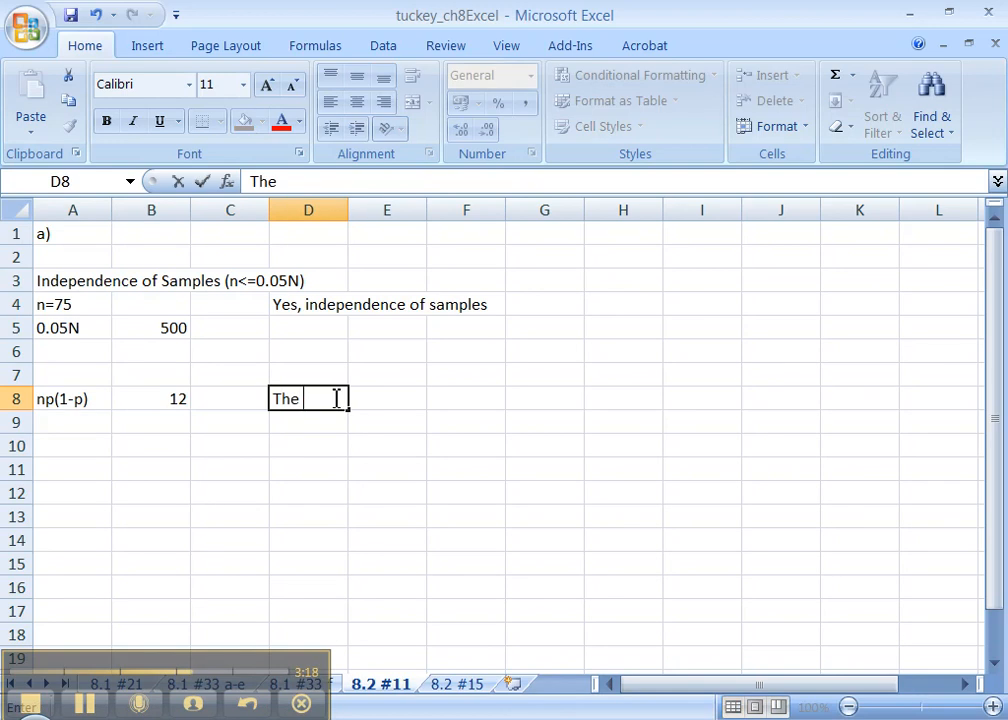
pyautogui.write('distribution is N')
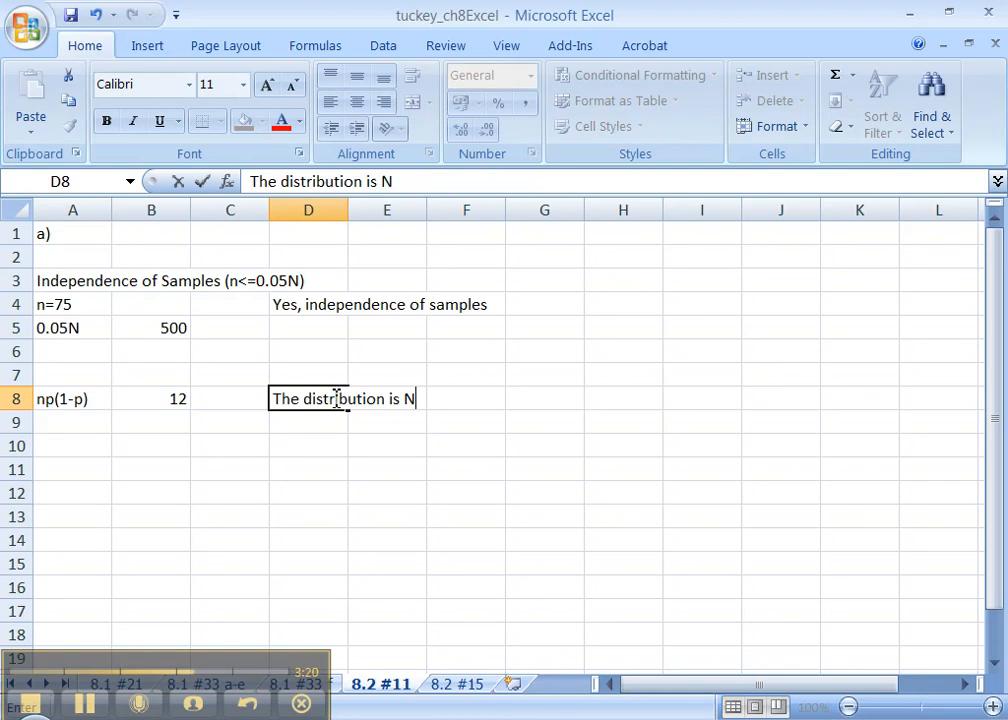
pyautogui.write('ORMAL beca')
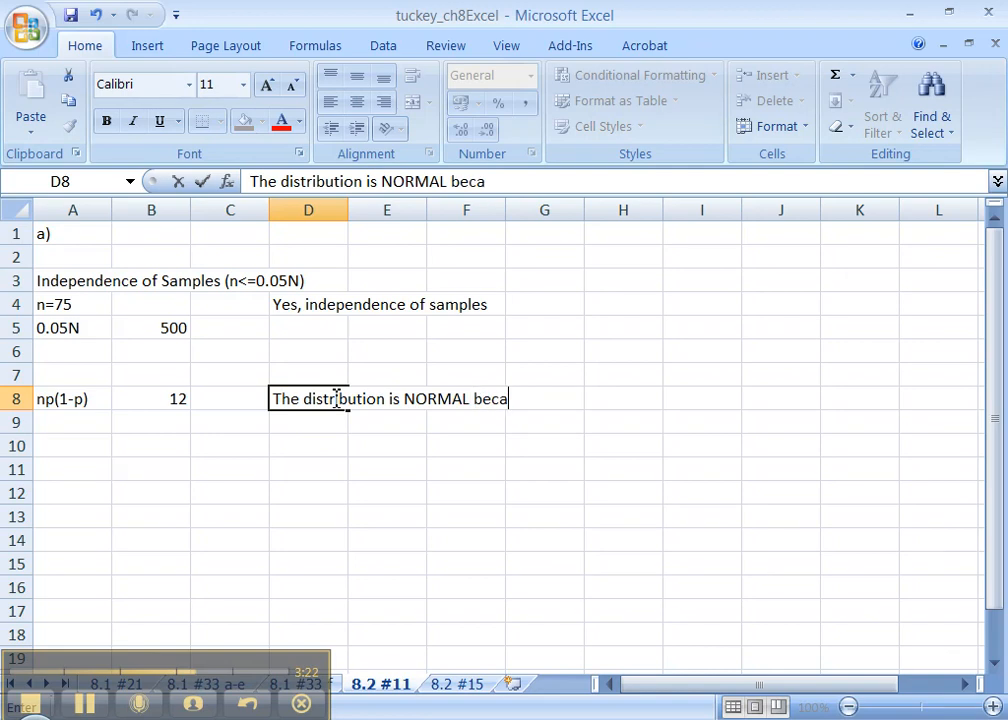
pyautogui.write('use 12>10')
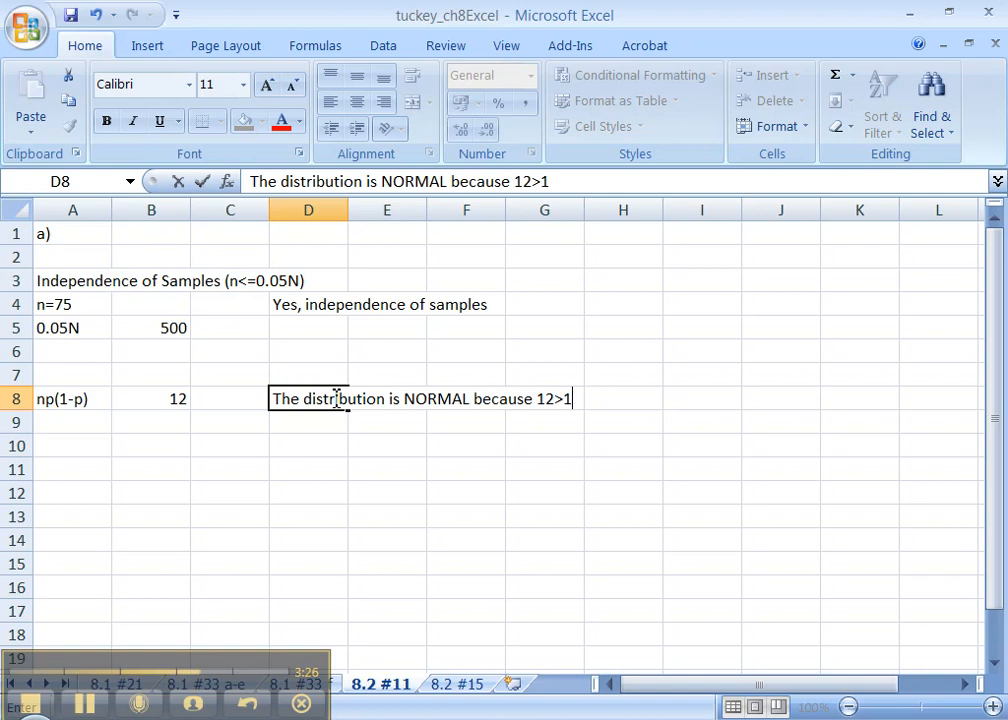
pyautogui.press('Return')
pyautogui.press('Return')
# - Fill the normality conclusion in cell D8 with yellow and widen column D to fit its text
pyautogui.click(334, 398)
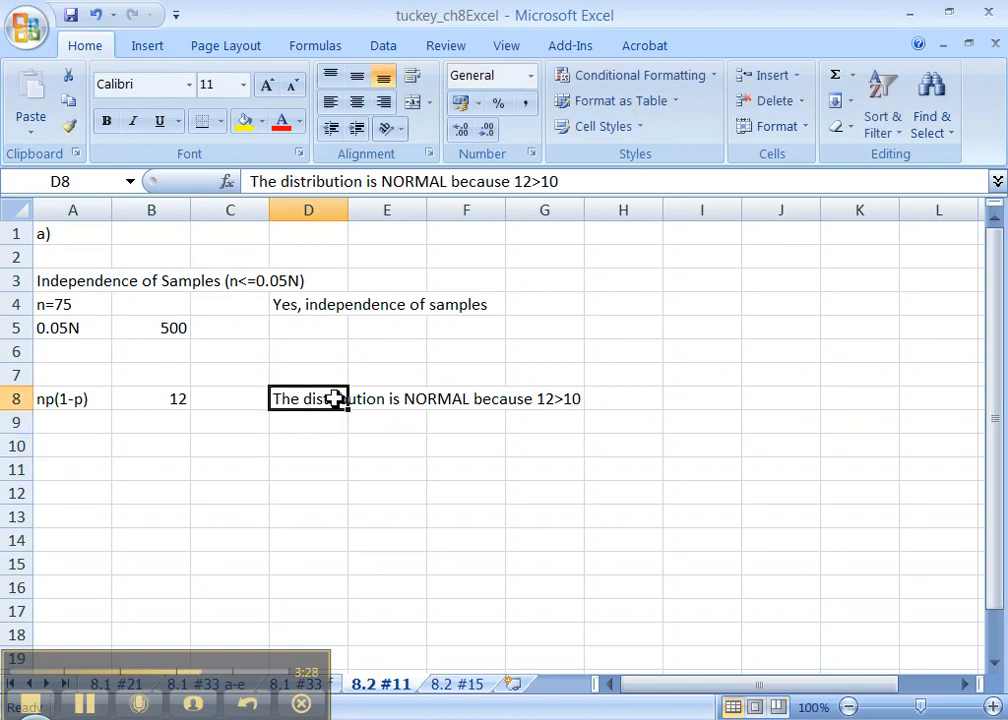
pyautogui.click(243, 120)
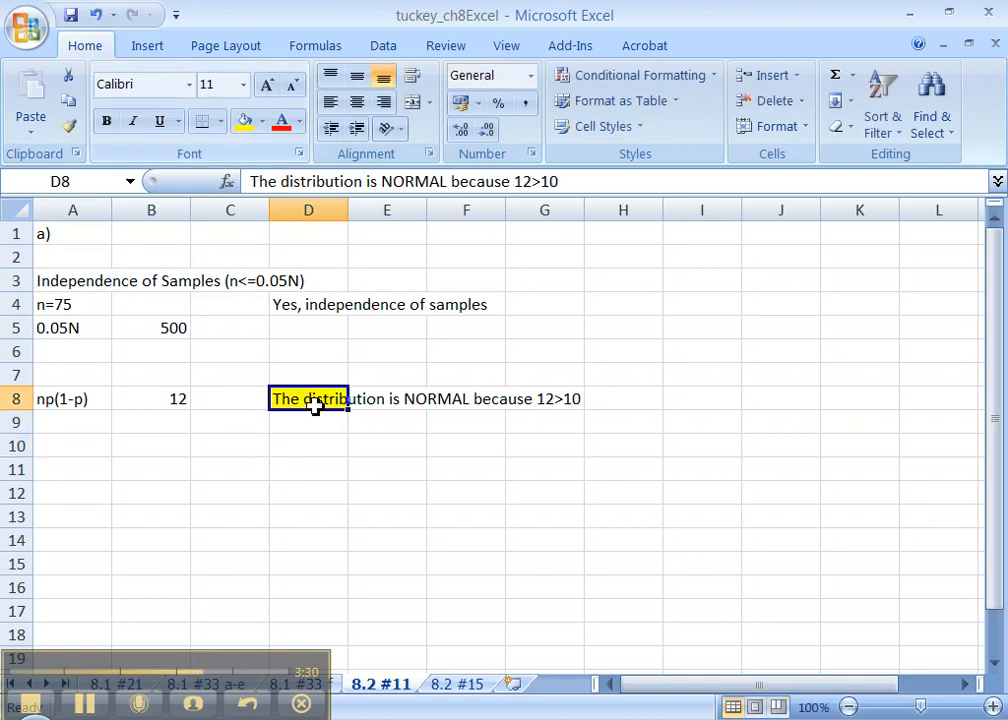
pyautogui.moveTo(349, 214); pyautogui.dragTo(352, 216)
pyautogui.doubleClick(352, 216)
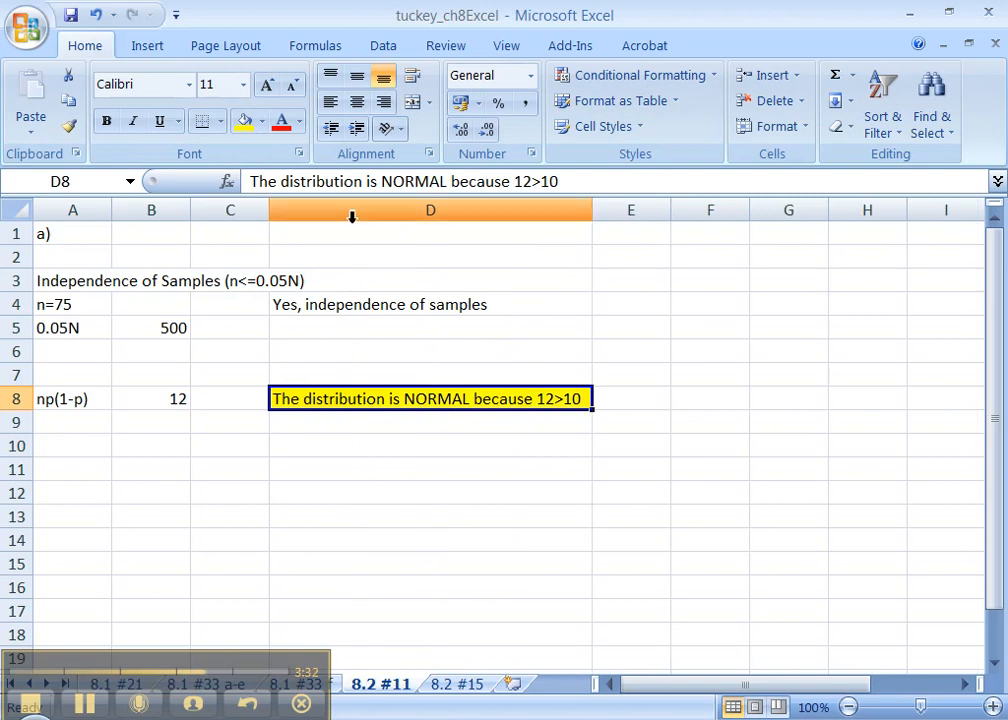
# - Fill the independence conclusion in cell D4 with yellow
pyautogui.moveTo(389, 284); pyautogui.dragTo(389, 293)
pyautogui.click(386, 304)
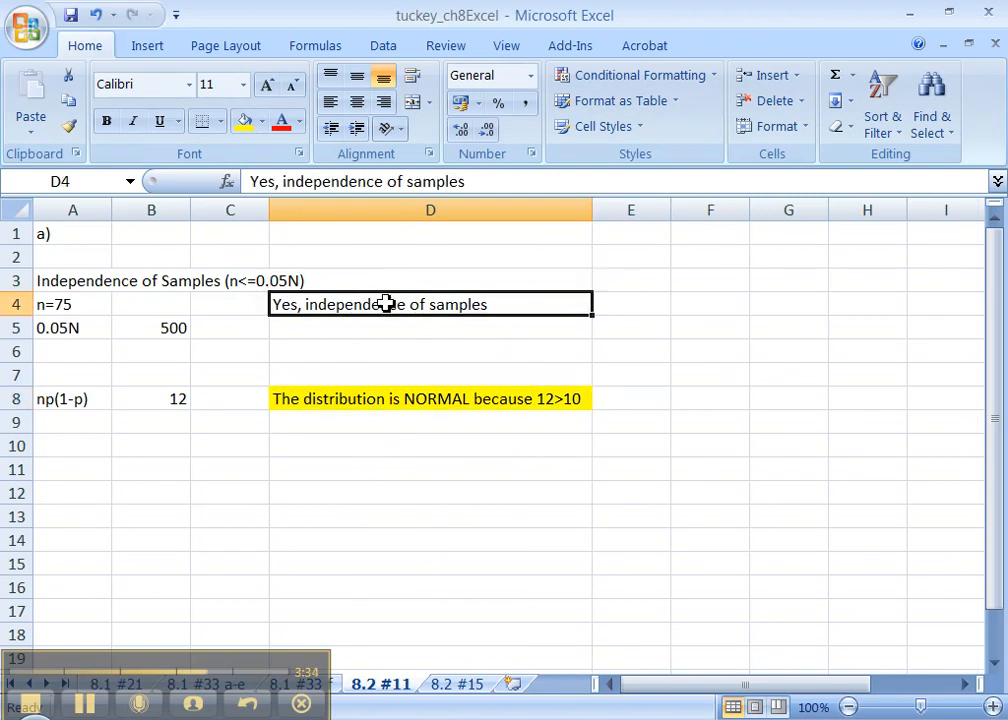
pyautogui.click(221, 121)
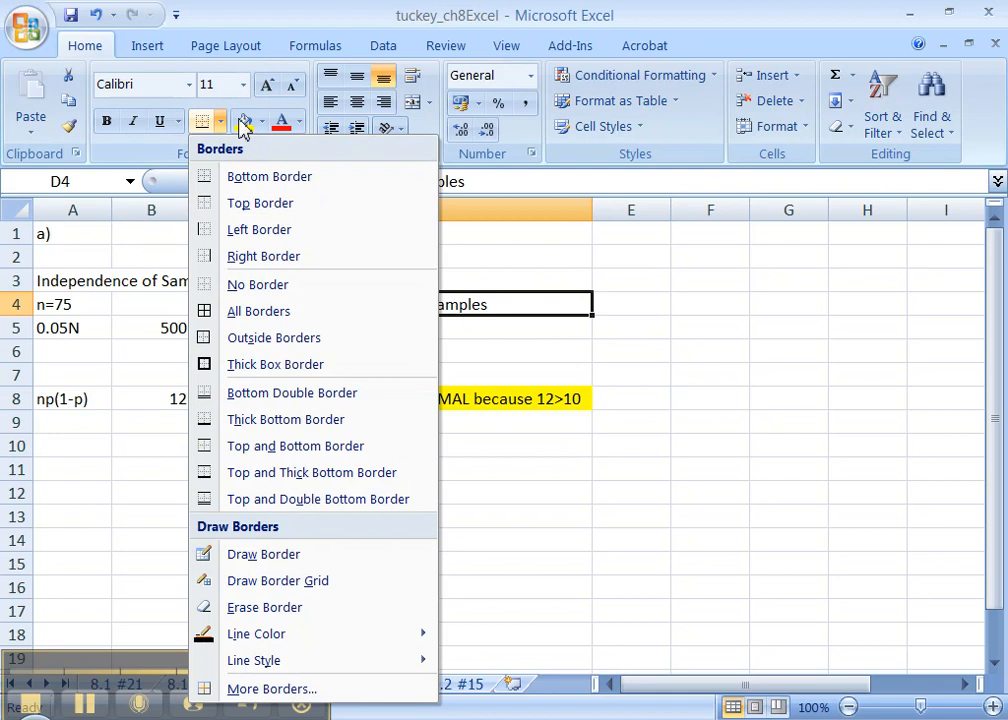
pyautogui.click(243, 121)
# - Enter "Center = 0.8" in cell D10, checking the textbook in Internet Explorer for the mean of the sampling distribution
pyautogui.click(116, 450)
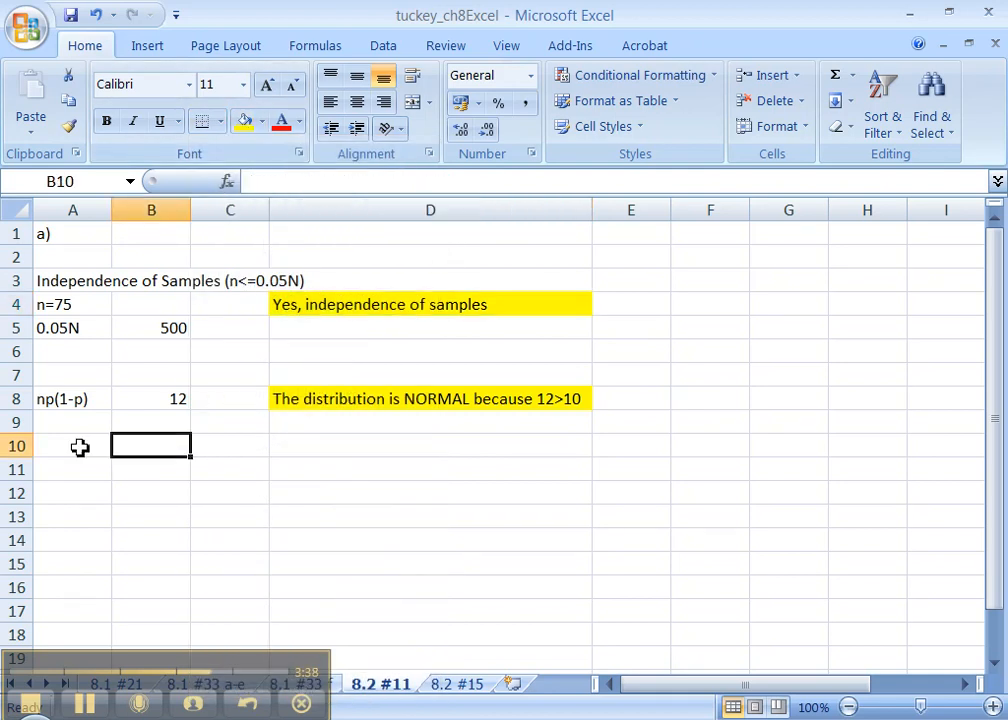
pyautogui.click(62, 447)
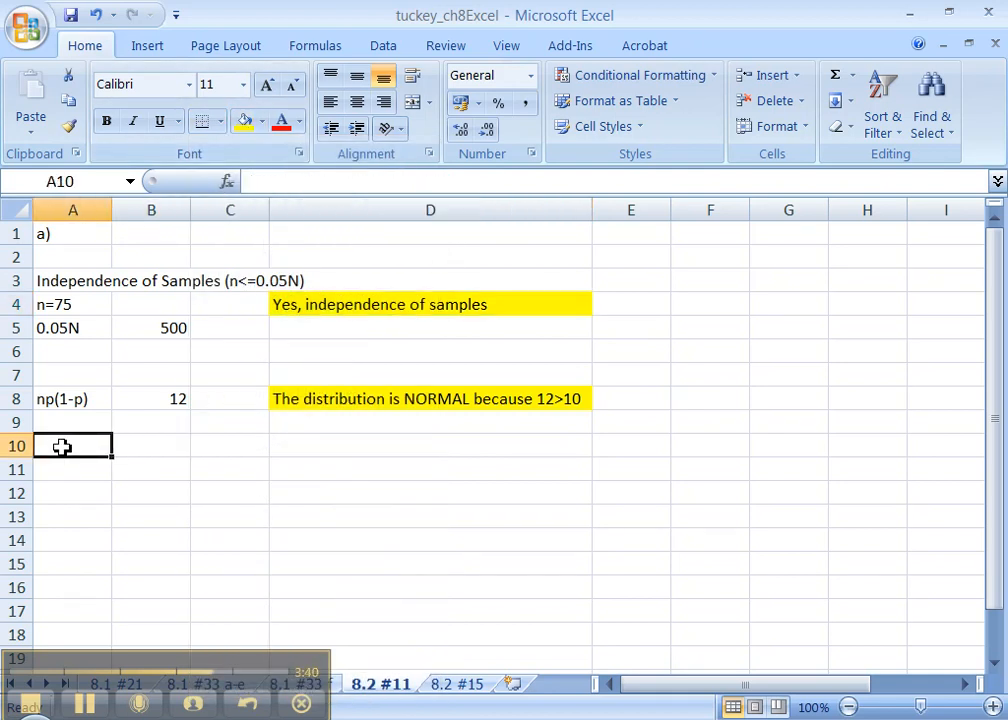
pyautogui.press('Right')
pyautogui.press('Right')
pyautogui.press('Right')
pyautogui.write('Center')
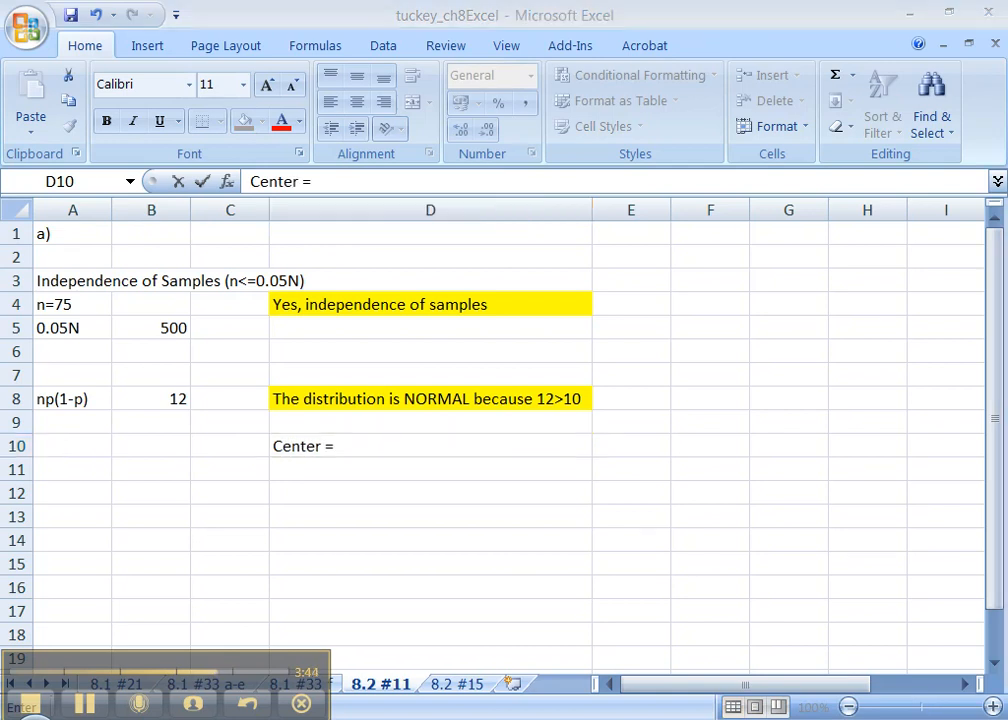
pyautogui.hotkey('alt', 'Tab')
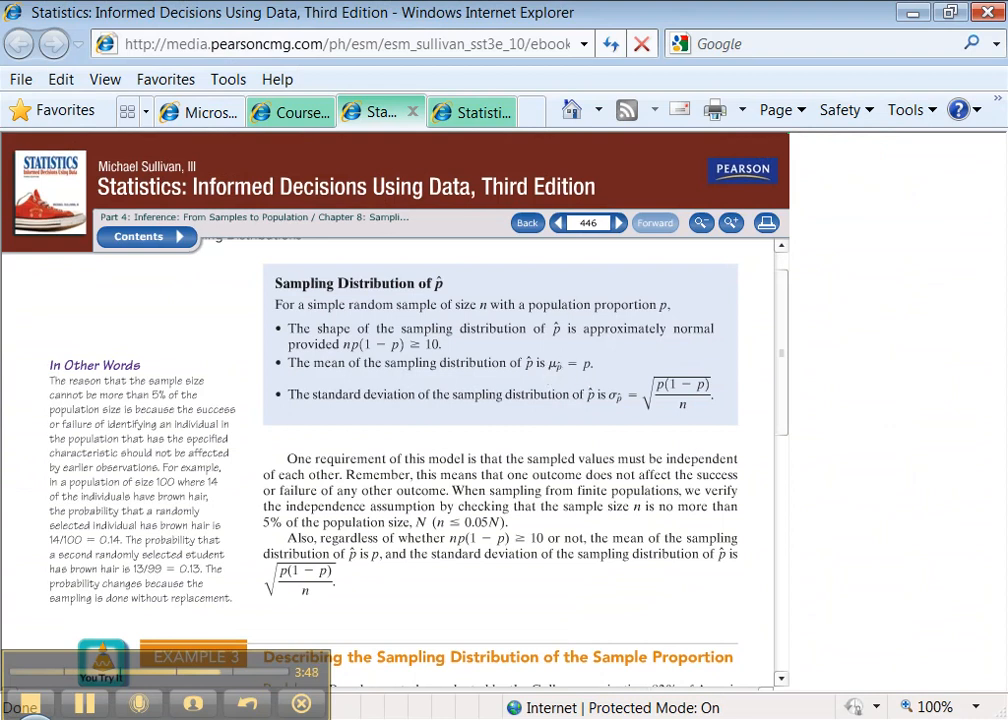
pyautogui.hotkey('alt', 'Tab')
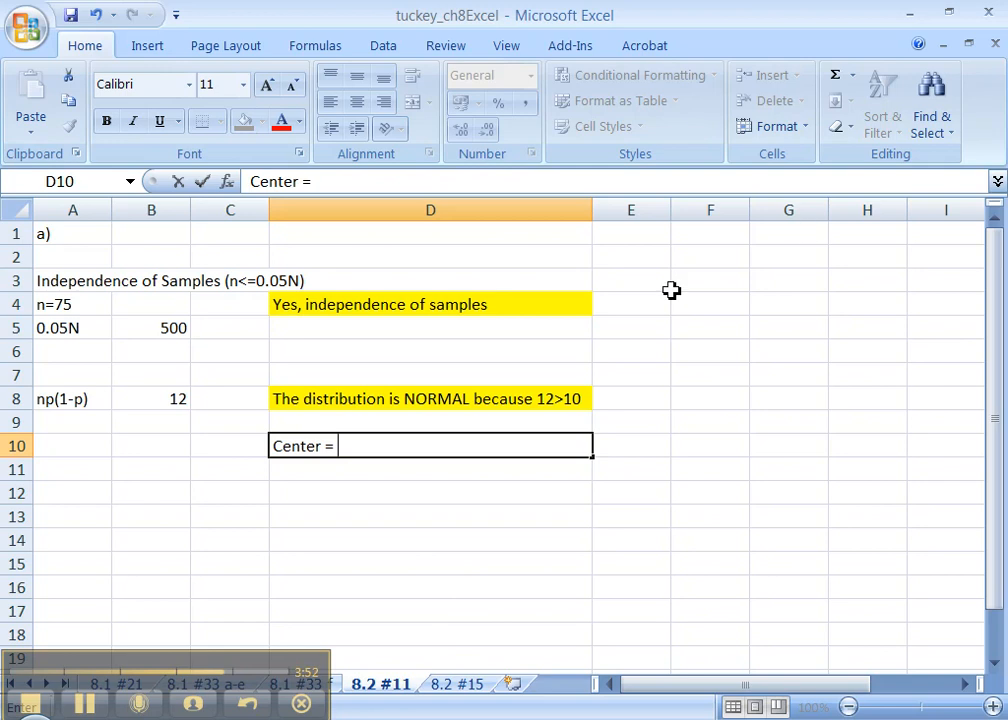
pyautogui.write('0.8')
pyautogui.press('Return')
pyautogui.press('Return')
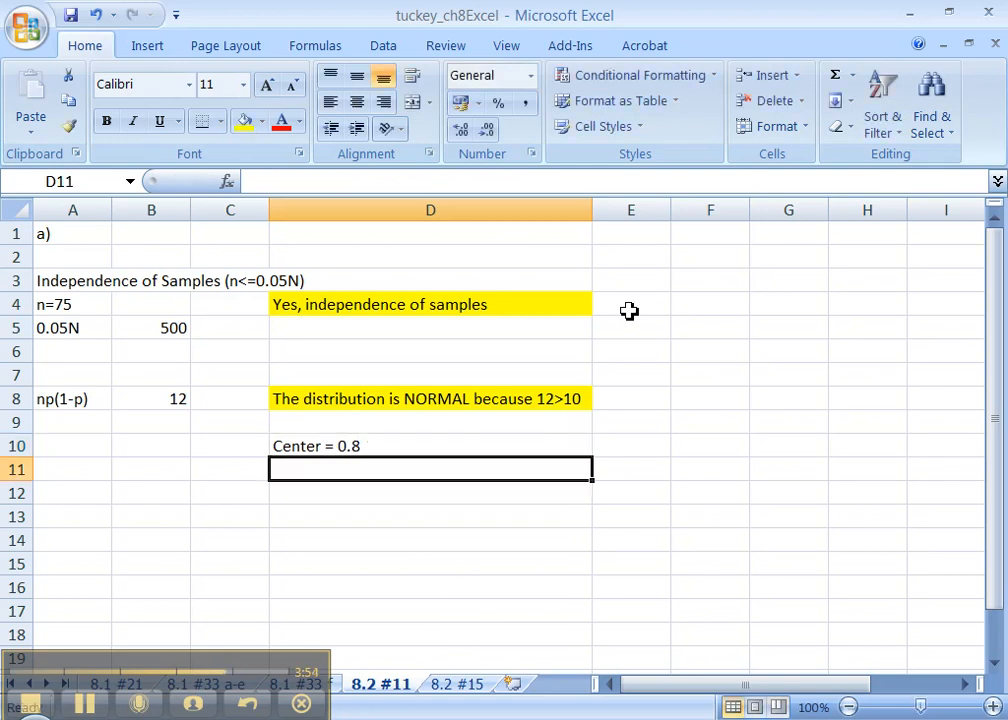
# - Enter the label "Spread =" in cell D12, two rows below the center
pyautogui.write('Spread')
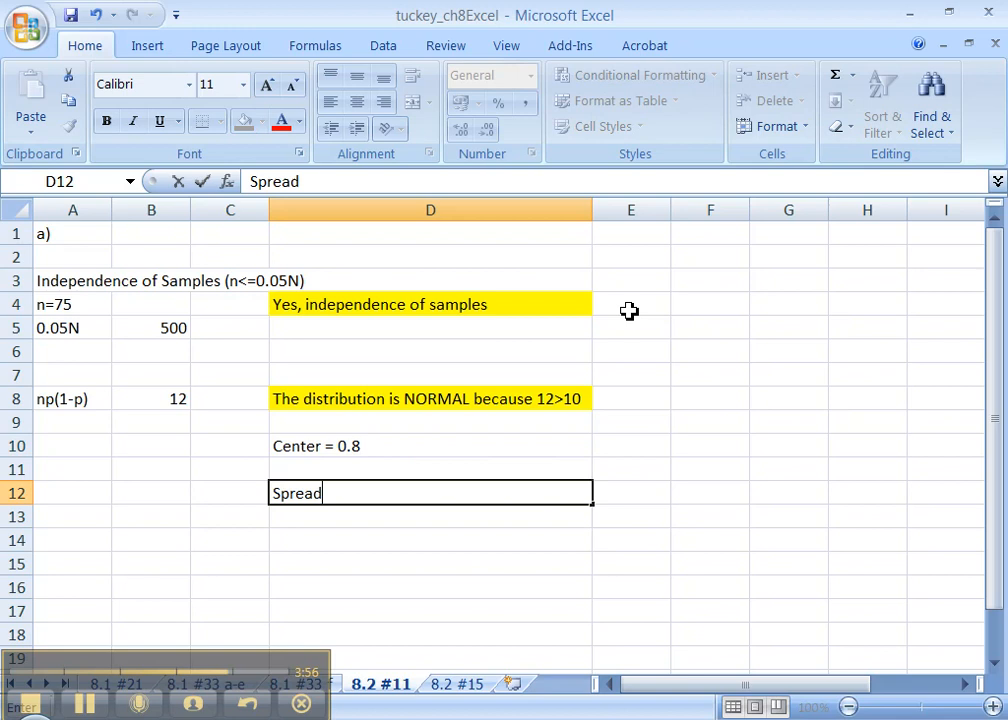
pyautogui.write(' =')
pyautogui.press('Left')
# - Check the standard deviation formula in the textbook in Internet Explorer and calculate it in Excel cell A12 as =sqrt(0.8*(1-0.8)/75)
pyautogui.press('Left')
pyautogui.press('Left')
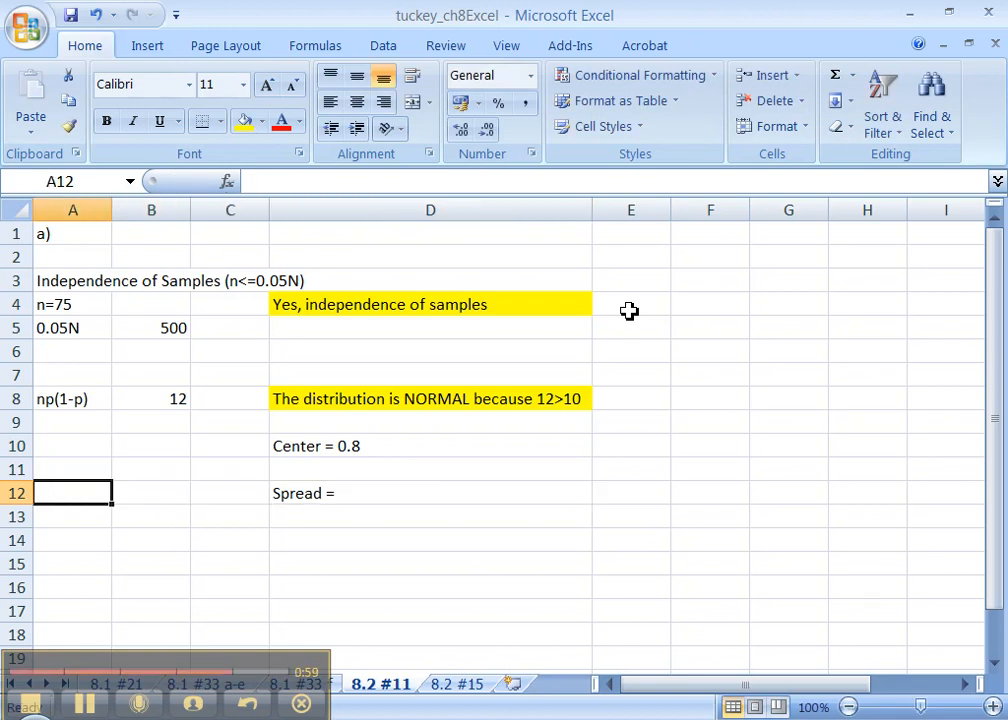
pyautogui.write('=sqrt(')
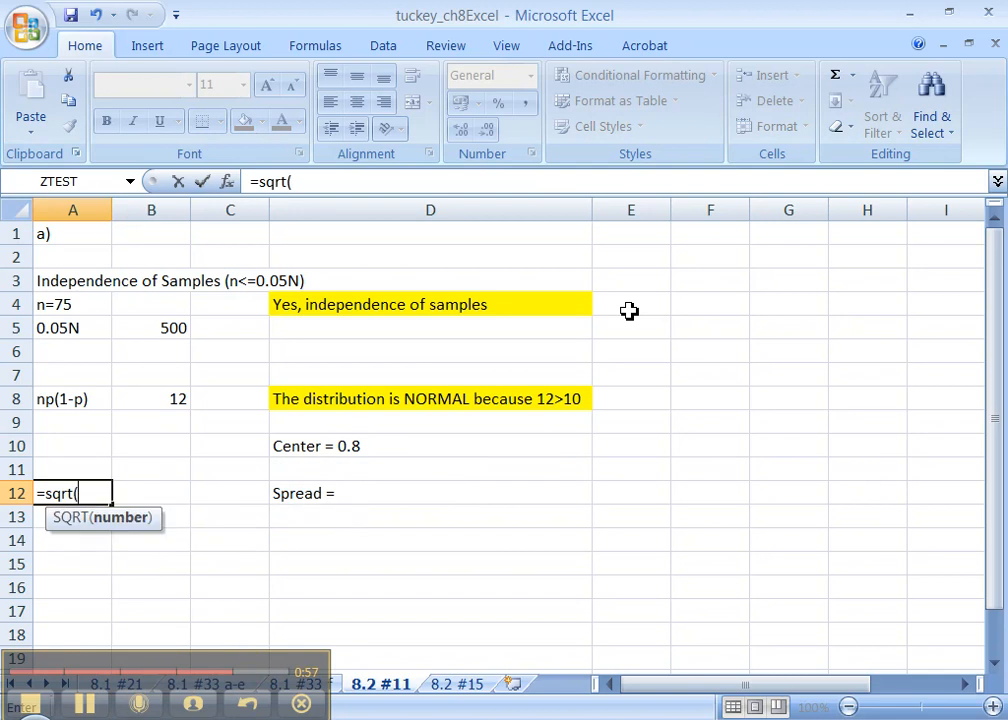
pyautogui.hotkey('alt', 'Tab')
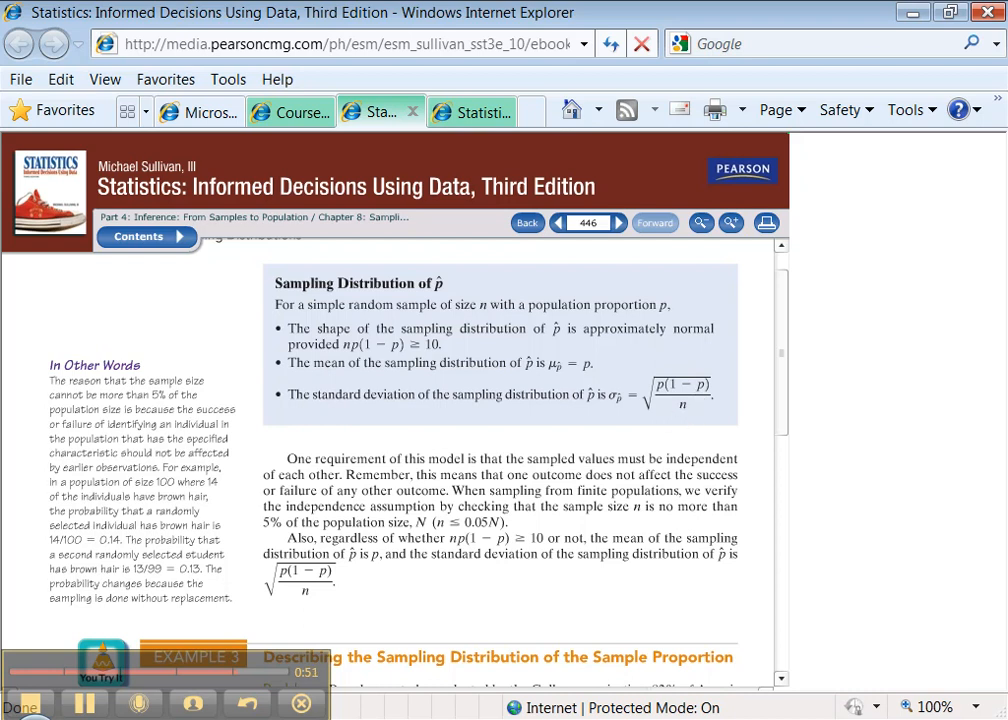
pyautogui.hotkey('alt', 'Tab')
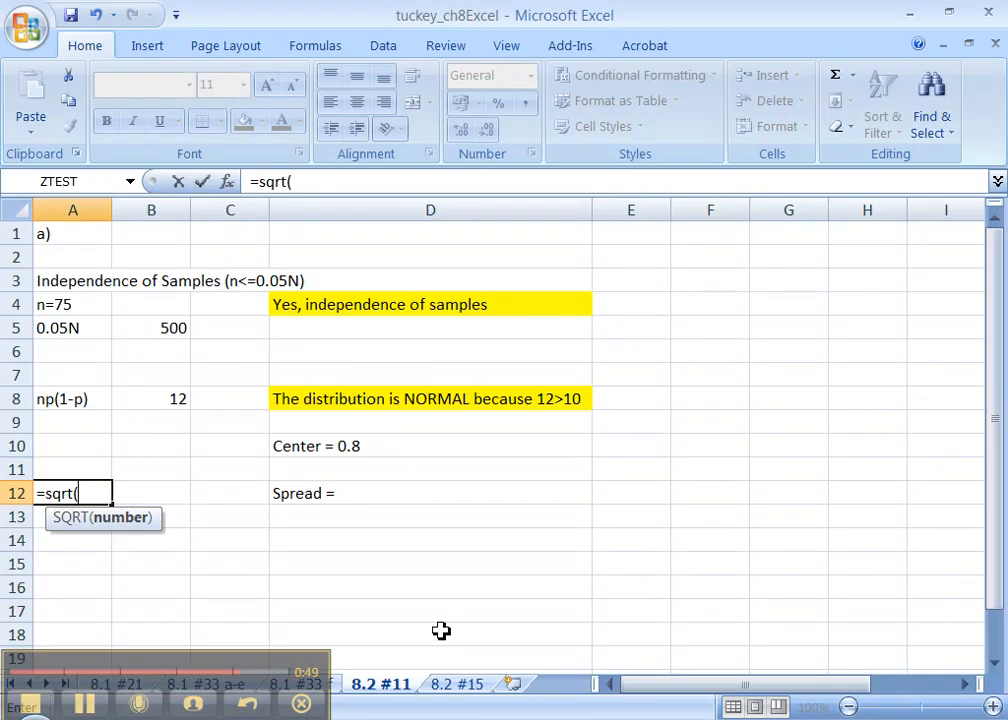
pyautogui.write('0.8*(1-0.8))/')
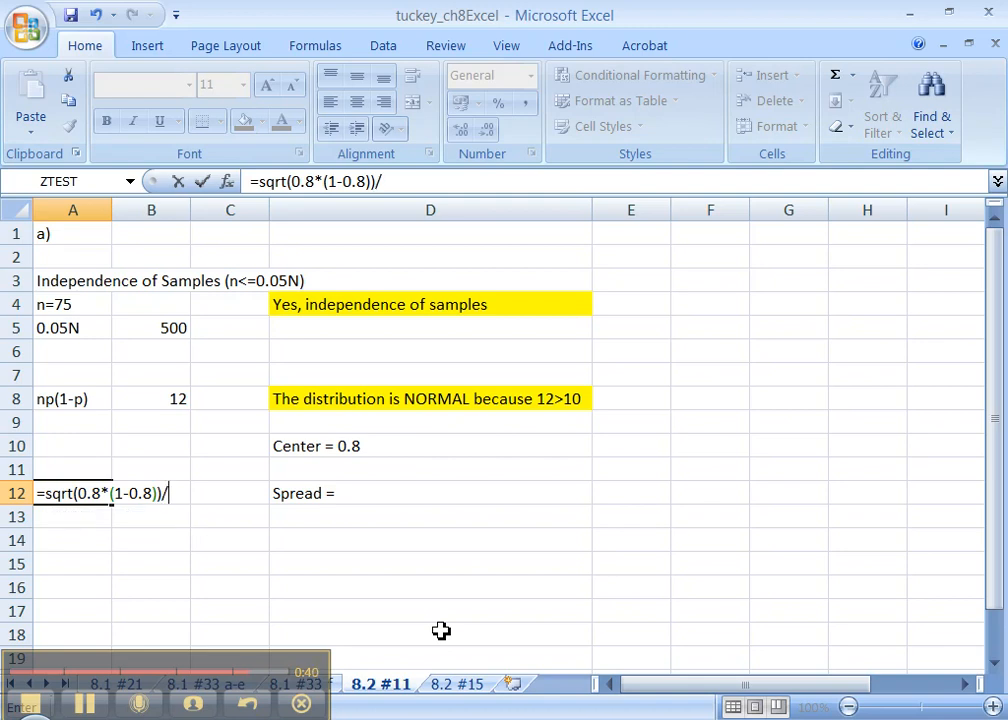
pyautogui.press('BackSpace')
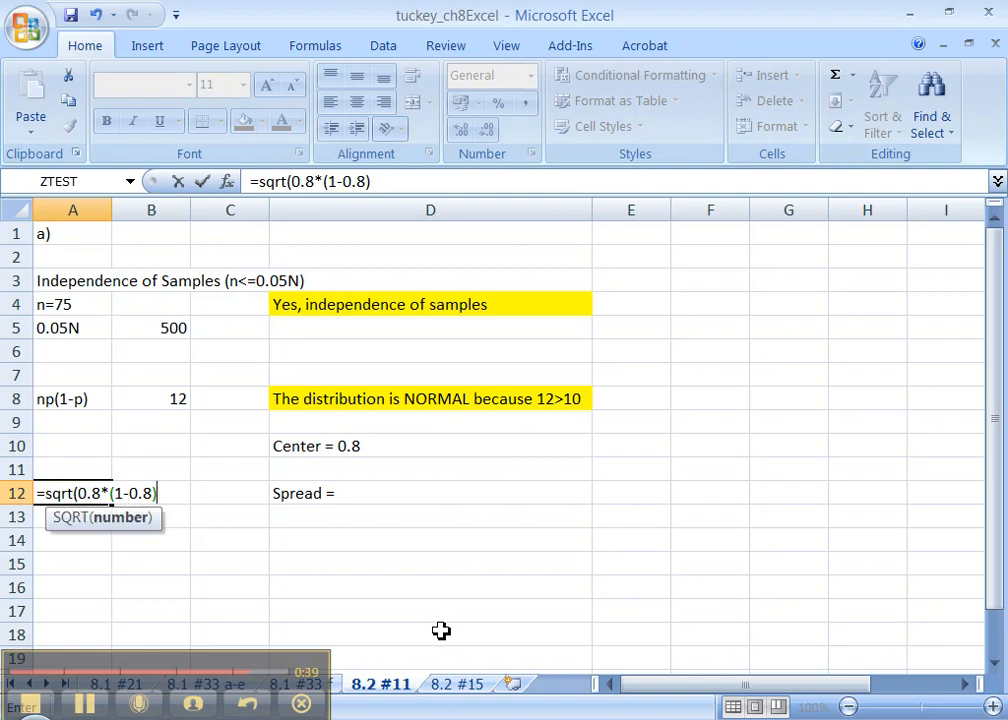
pyautogui.write('/75')
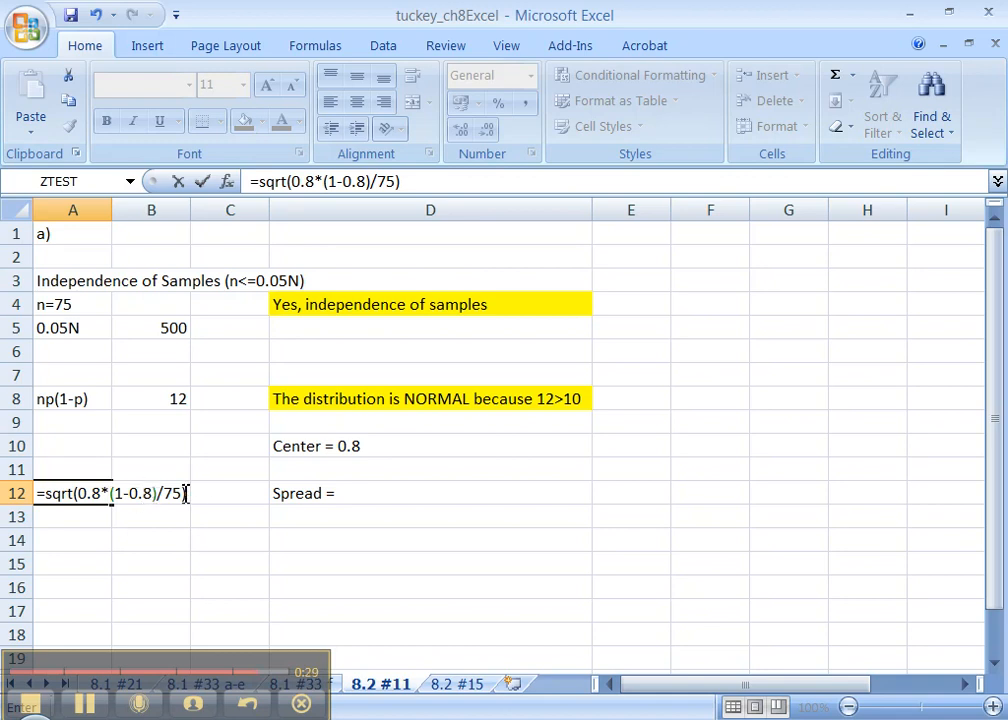
pyautogui.press('Return')
pyautogui.press('Up')
pyautogui.click(173, 493)
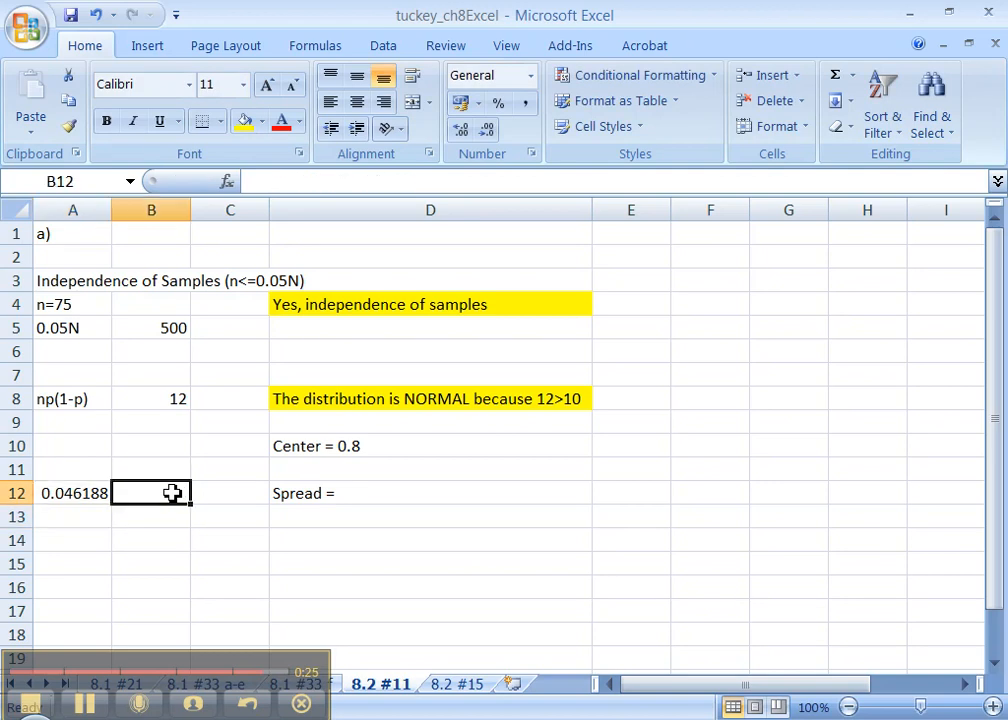
# - Complete the spread entry in cell D12 as "Spread = 0.046188 = stdev"
pyautogui.click(353, 490)
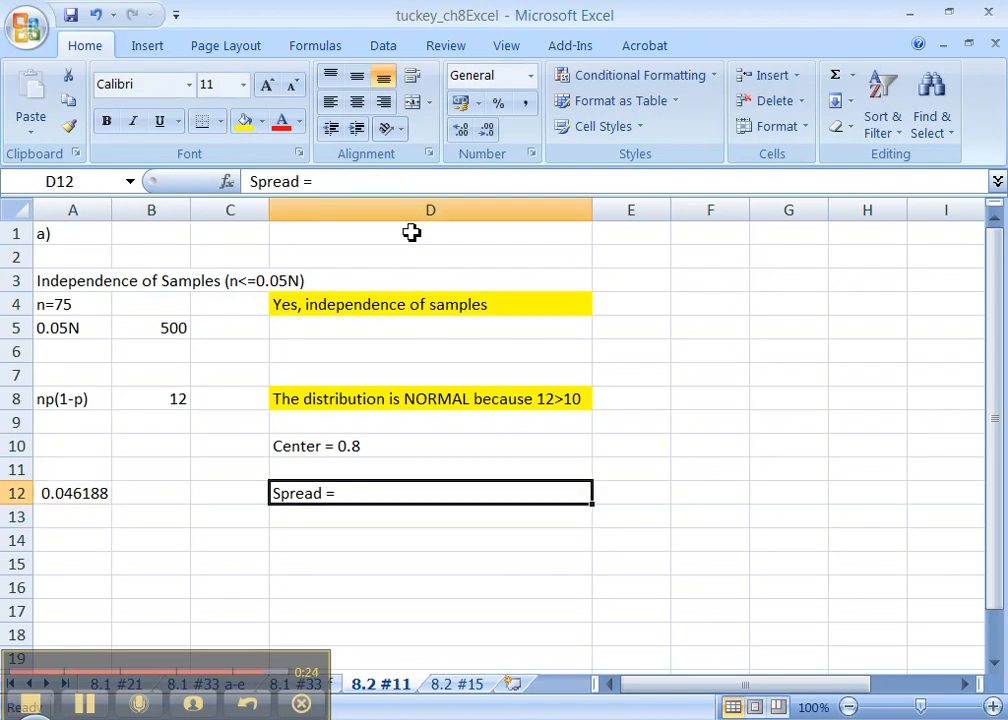
pyautogui.click(391, 180)
pyautogui.write('0.0')
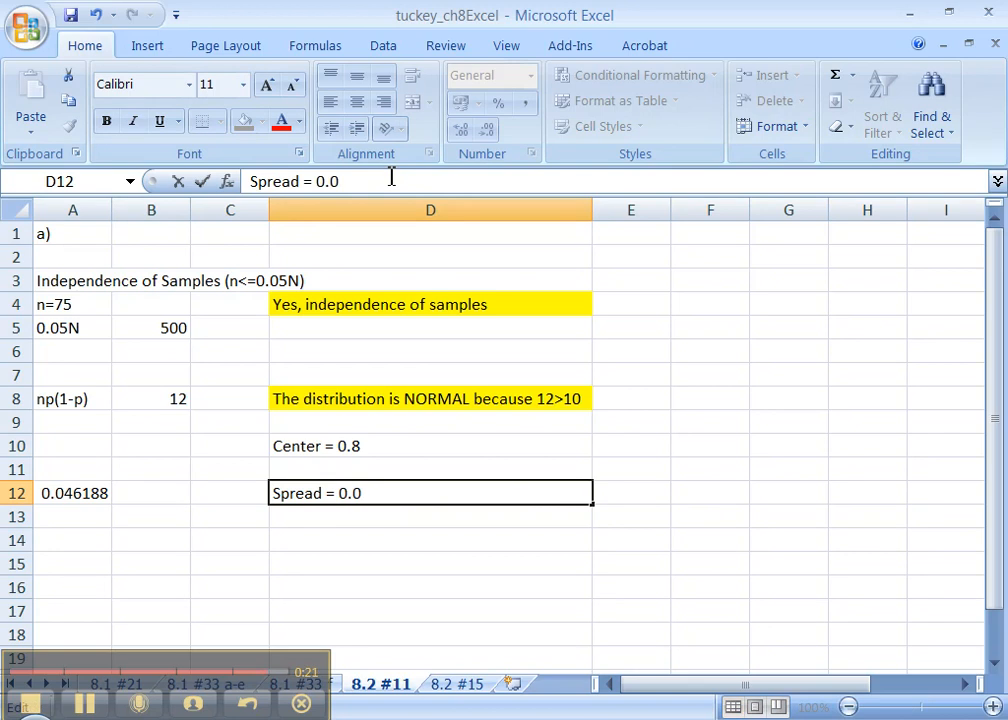
pyautogui.write('45')
pyautogui.press('BackSpace')
pyautogui.write('6188')
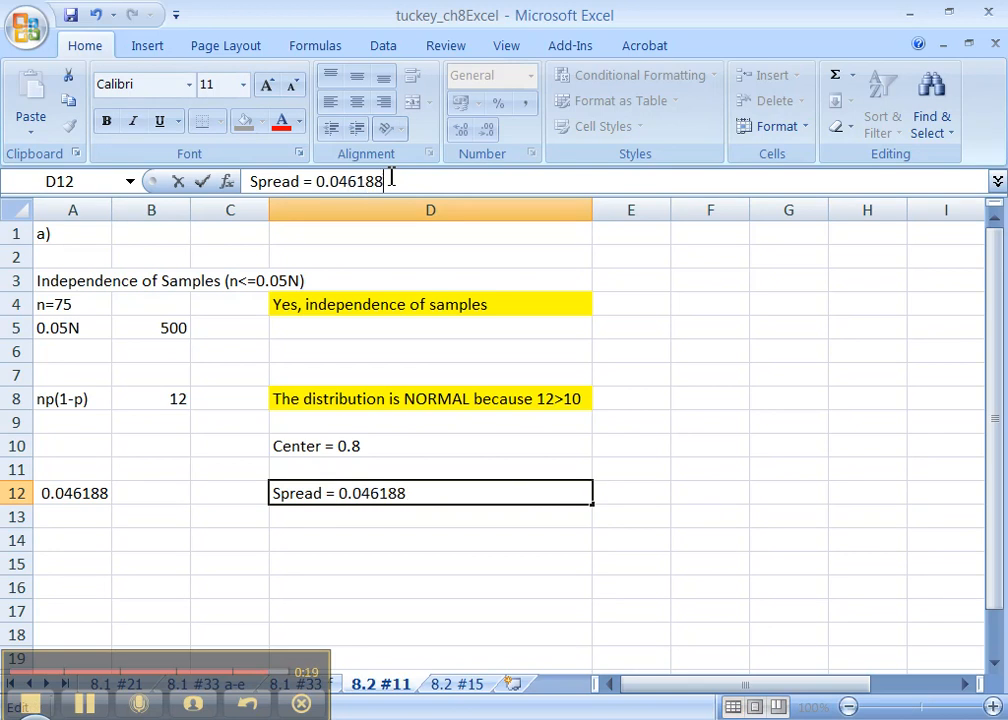
pyautogui.write(' = stdev')
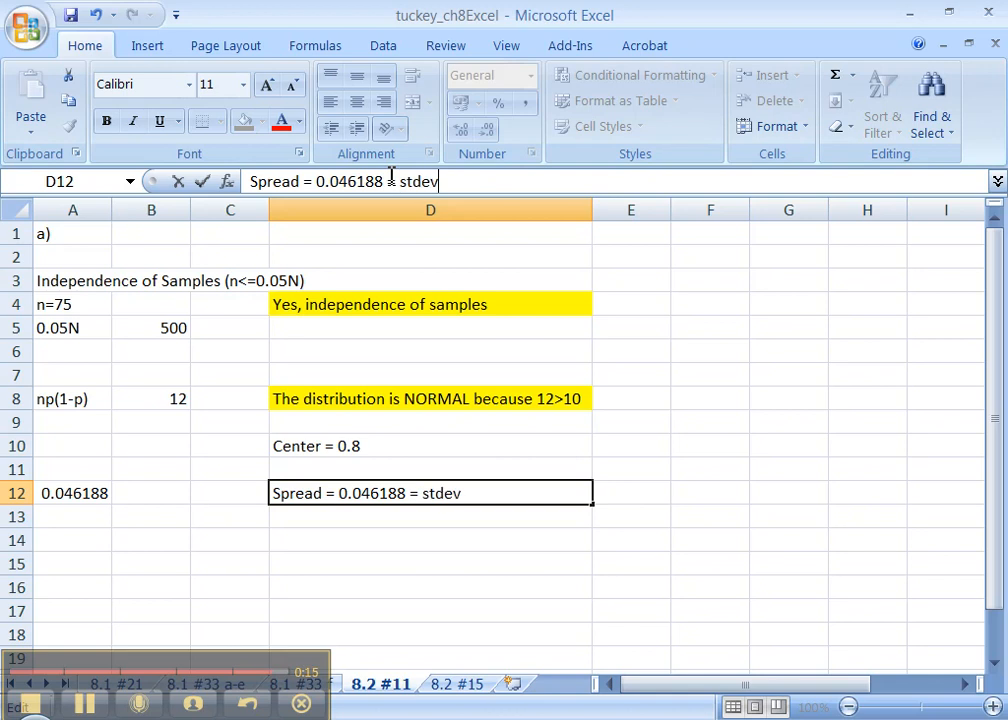
pyautogui.press('Return')
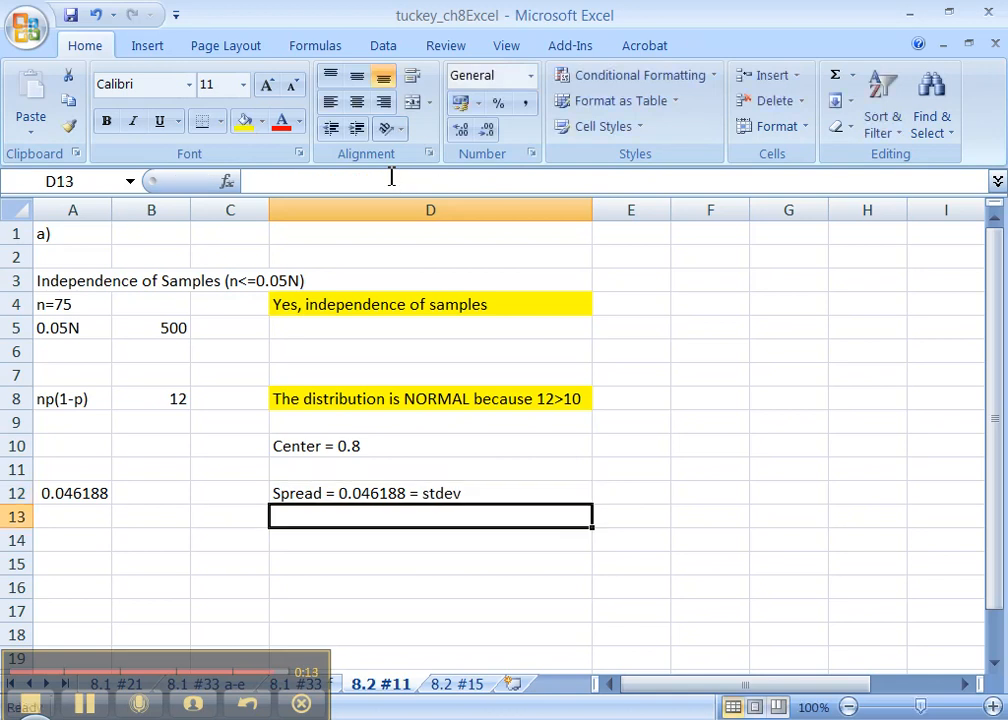
# - Fill the spread result in cell D12 and the center result in cell D10 with yellow
pyautogui.click(337, 491)
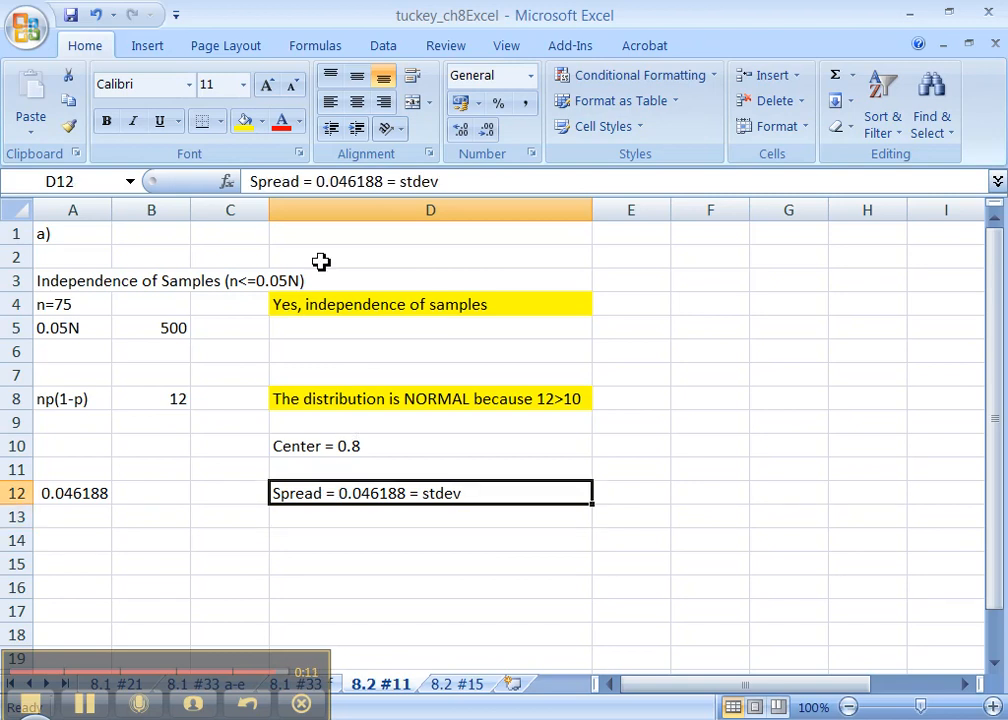
pyautogui.click(244, 121)
pyautogui.click(286, 452)
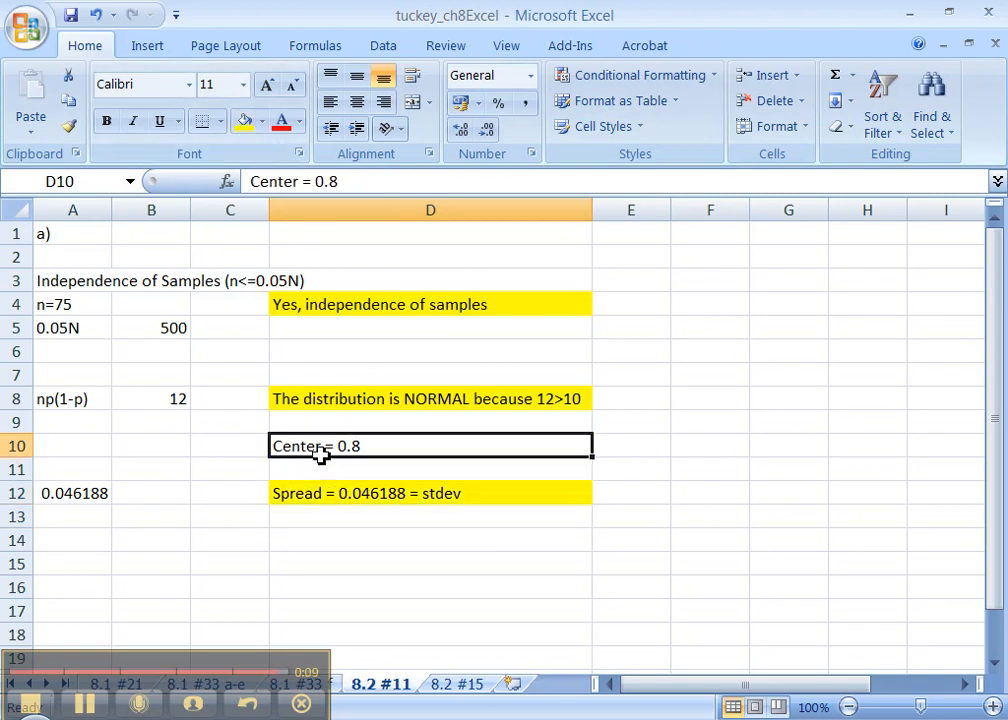
pyautogui.click(246, 121)
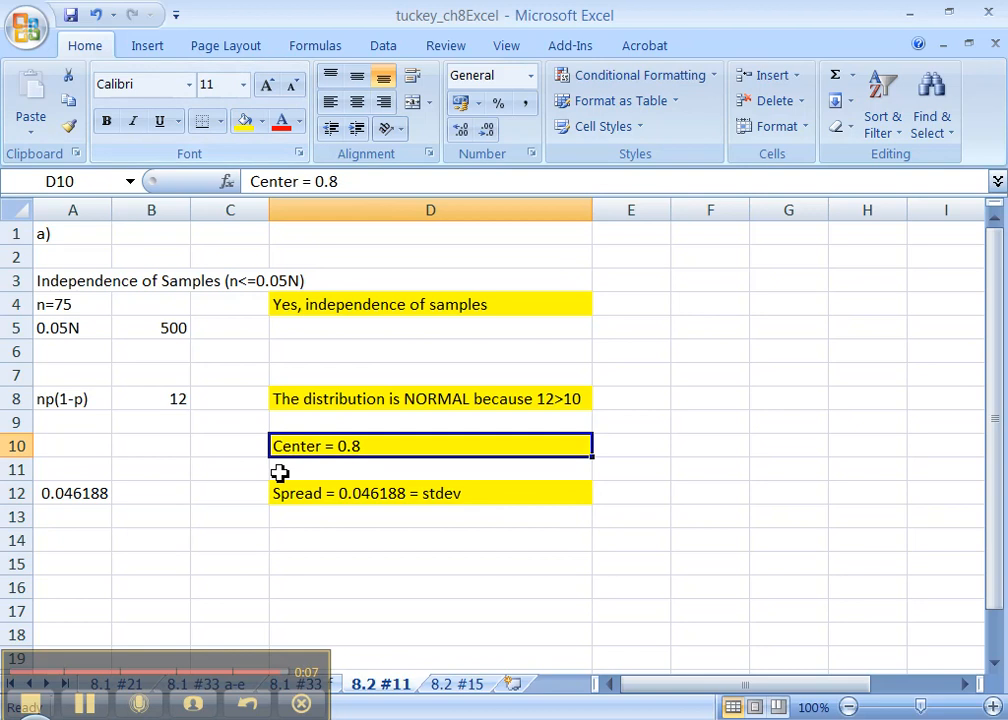
pyautogui.click(236, 606)
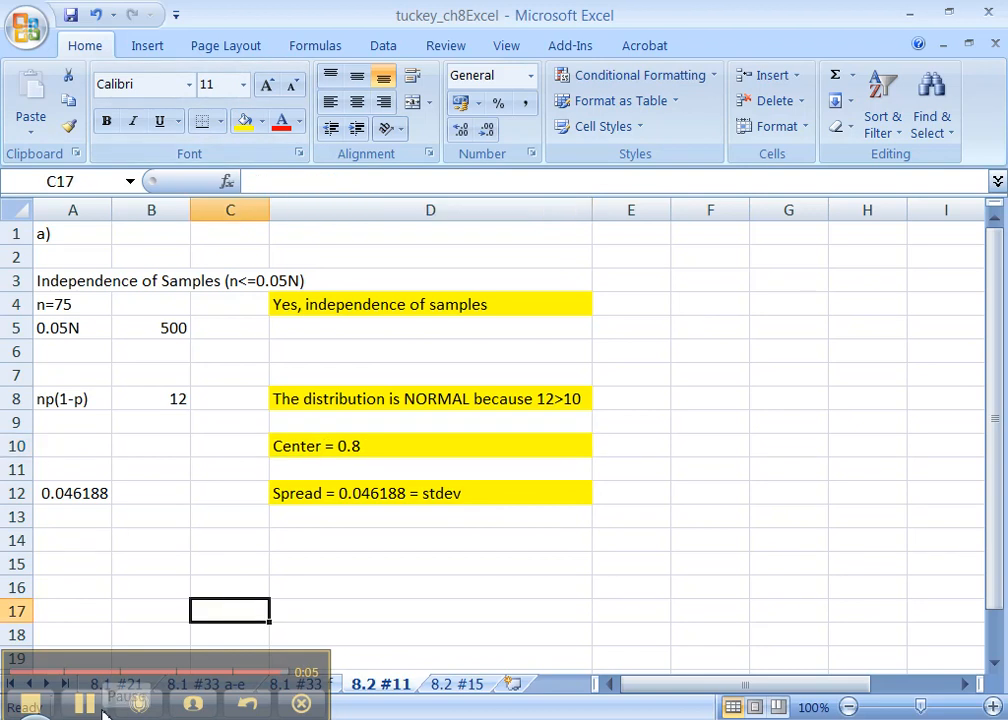